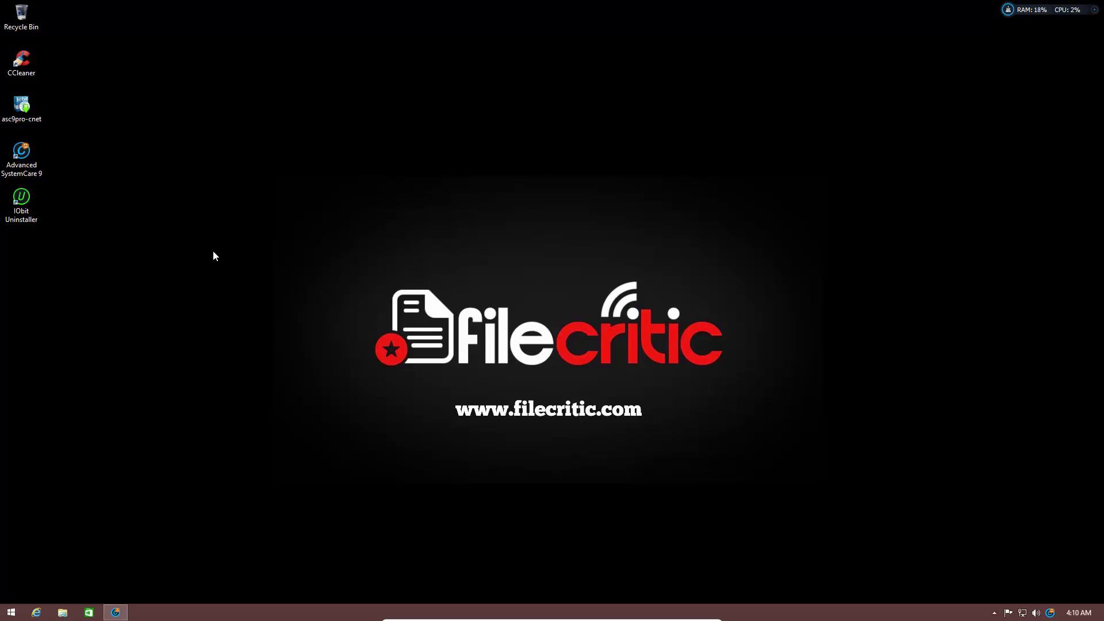
Bring up Advanced SystemCare and start a Clean & Optimize scan with all items selected.
{"action": "left_click", "coordinate": [115, 612]}
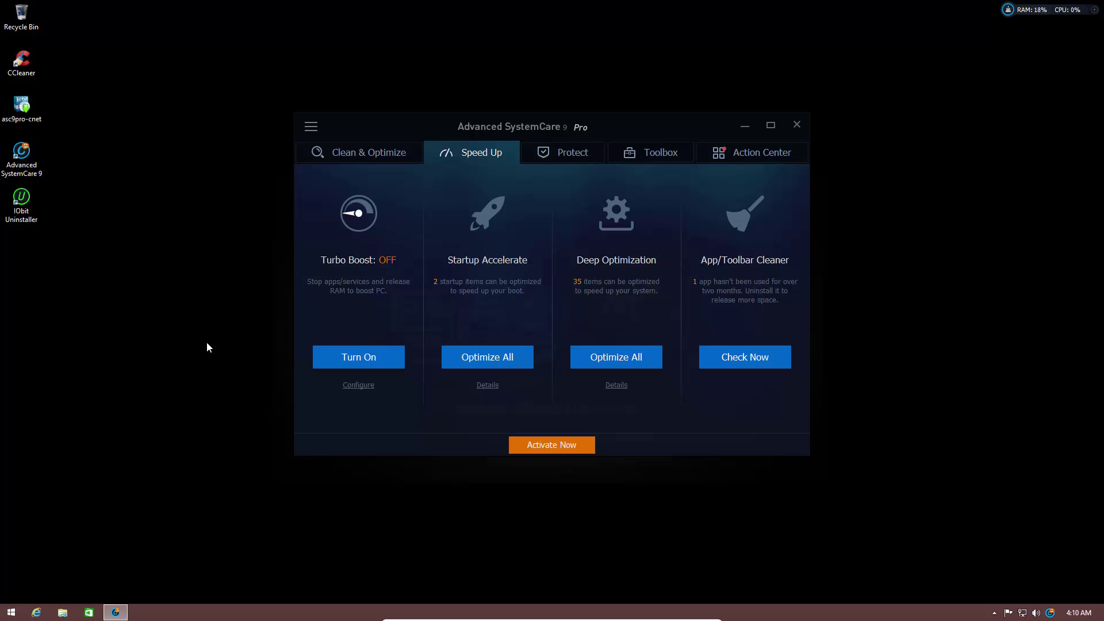
{"action": "left_click", "coordinate": [325, 154]}
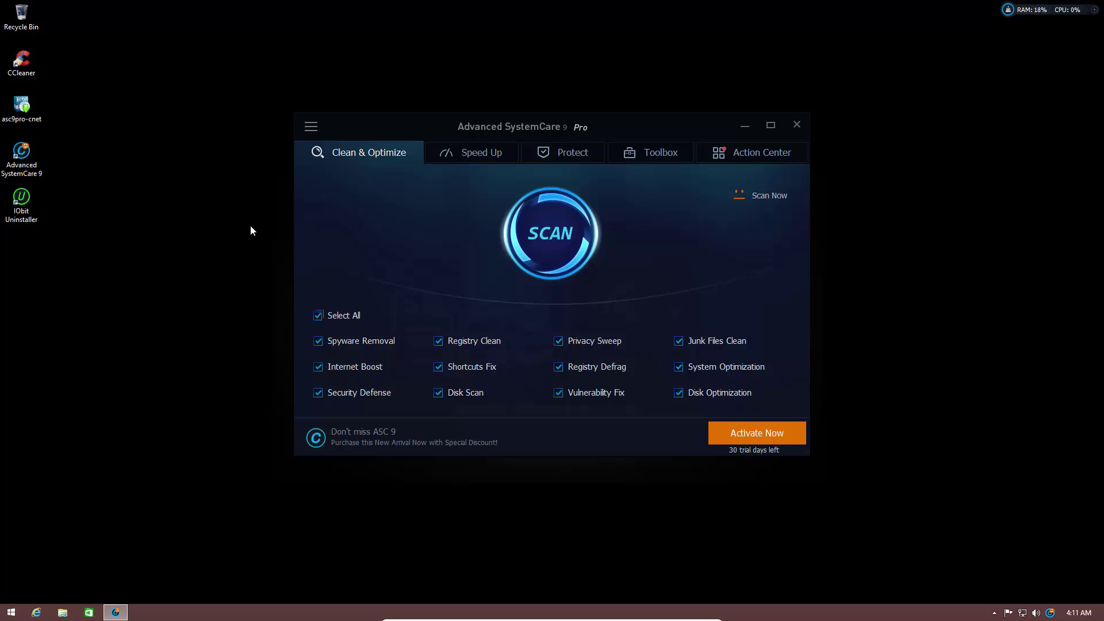
{"action": "left_click", "coordinate": [556, 260]}
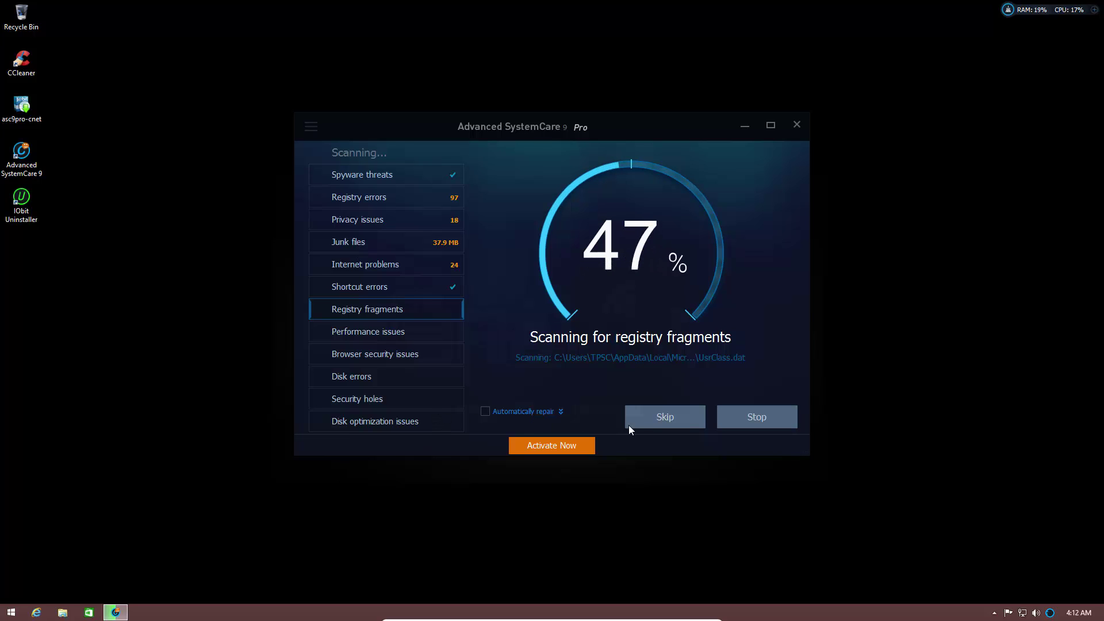
Skip the scans for registry fragments, browser security issues, disk errors, security holes and disk optimization issues.
{"action": "left_click", "coordinate": [642, 415]}
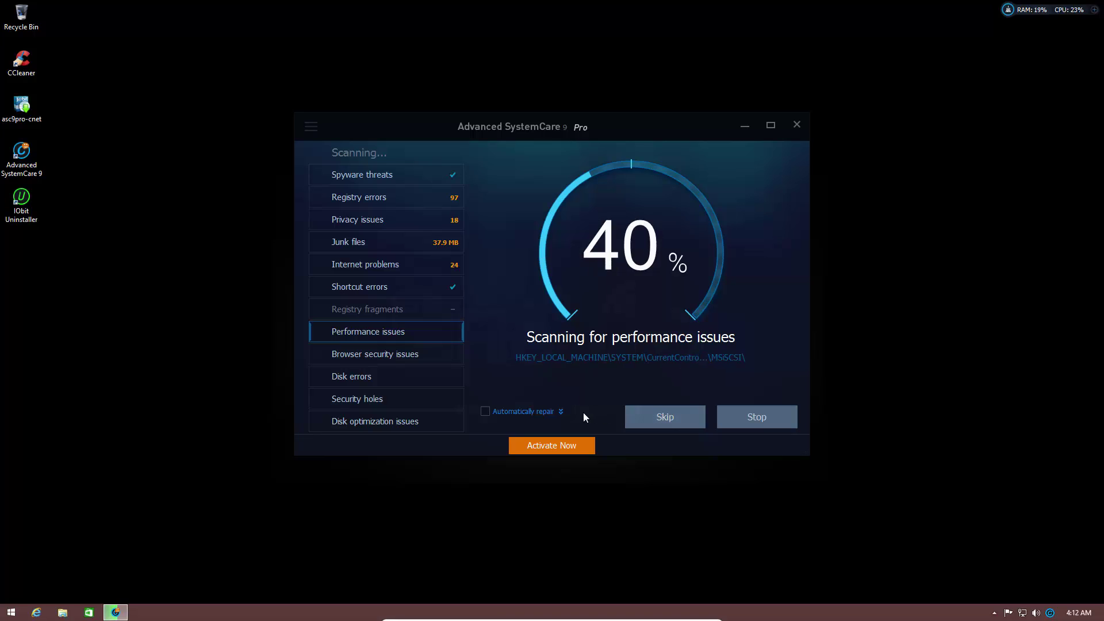
{"action": "left_click", "coordinate": [654, 421]}
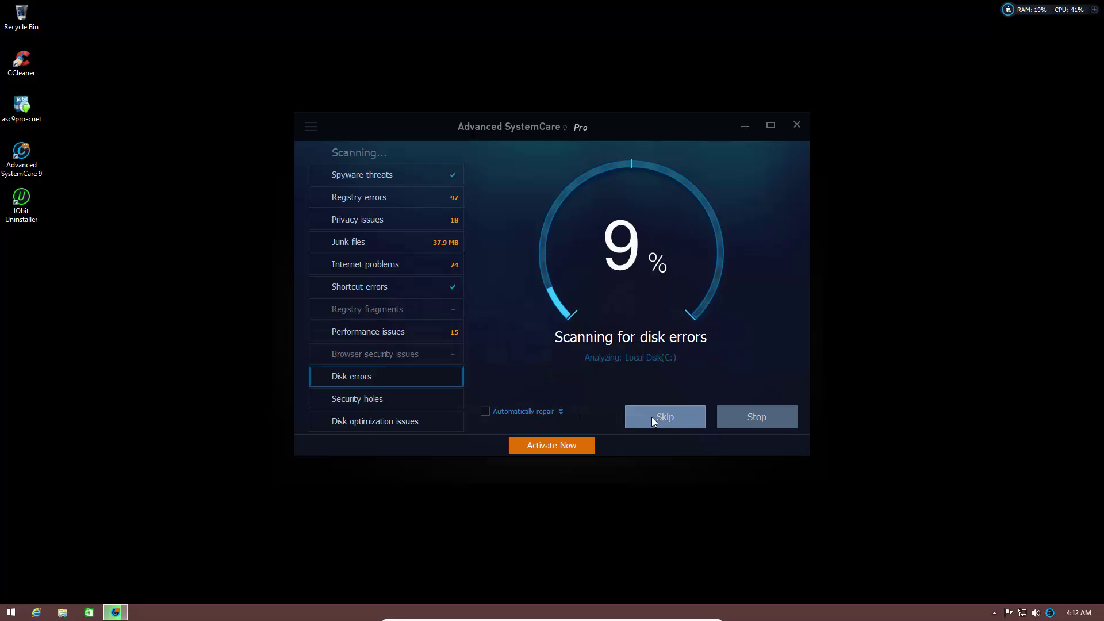
{"action": "left_click", "coordinate": [659, 423]}
{"action": "left_click", "coordinate": [656, 423]}
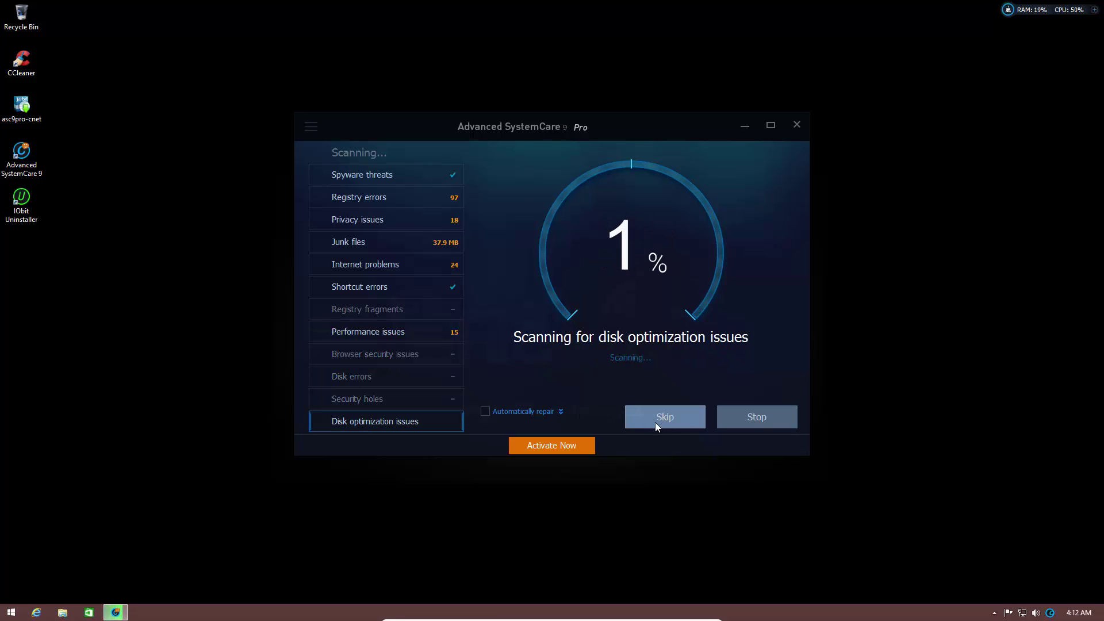
{"action": "left_click", "coordinate": [642, 419]}
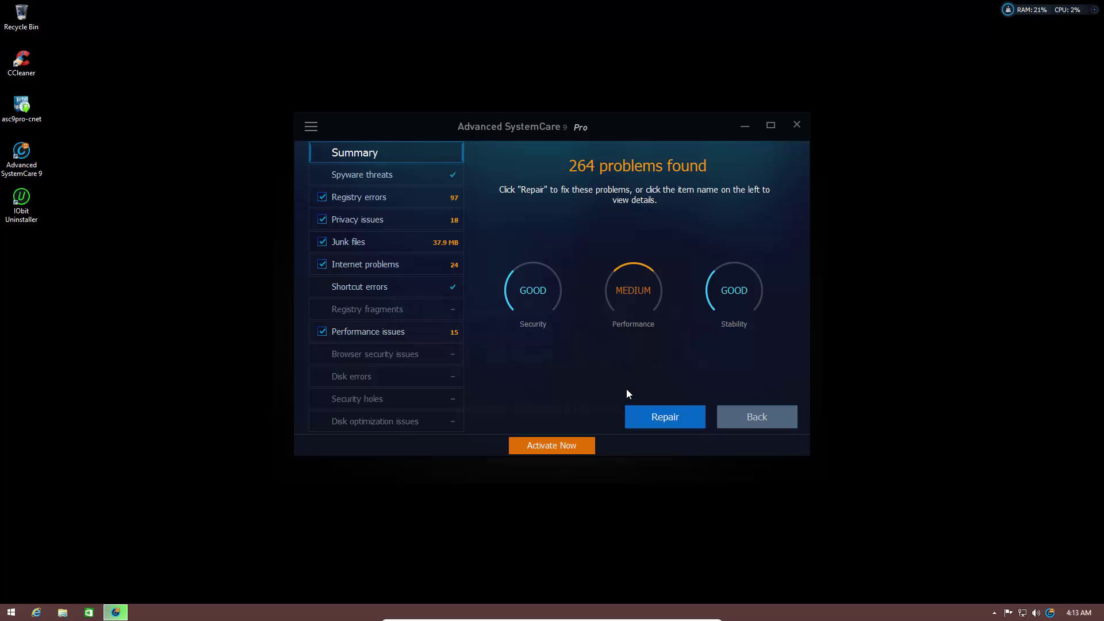
Repair all problems found by the scan and finish back at the main interface.
{"action": "left_click", "coordinate": [643, 413]}
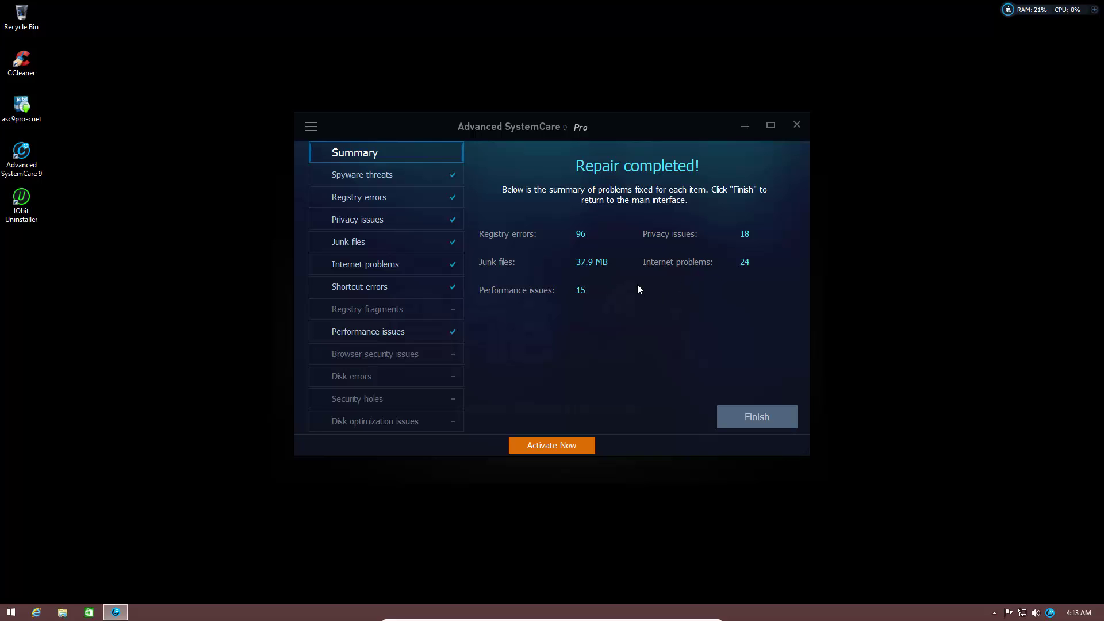
{"action": "left_click", "coordinate": [739, 417]}
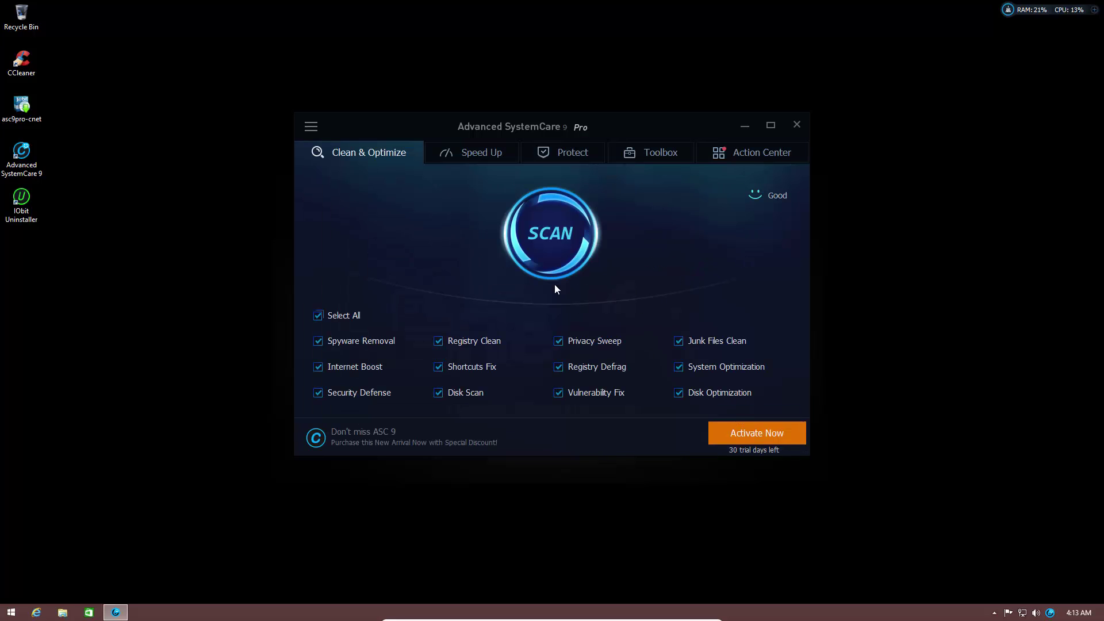
Review the Speed Up options and the full list of Protect features.
{"action": "left_click", "coordinate": [460, 153]}
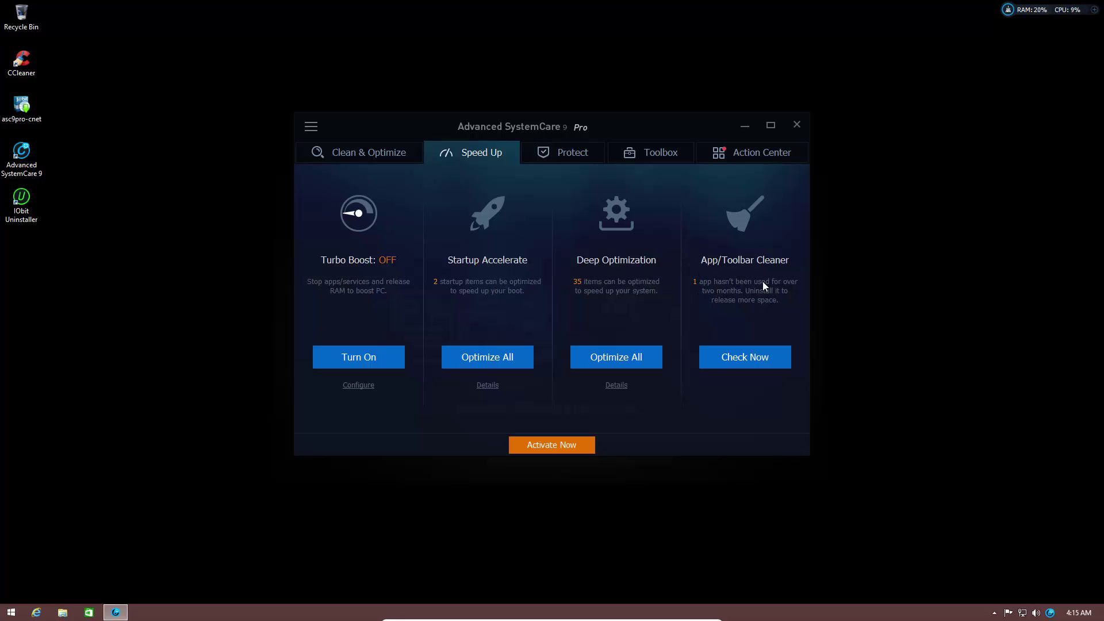
{"action": "left_click", "coordinate": [586, 154]}
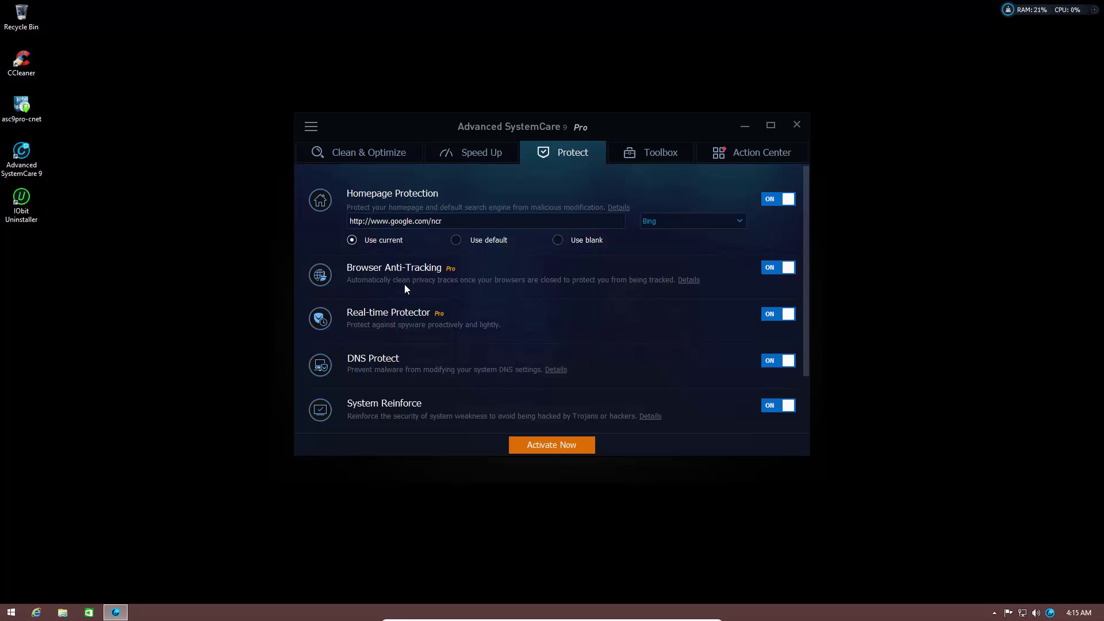
{"action": "scroll", "coordinate": [405, 289], "scroll_direction": "down", "scroll_amount": 1}
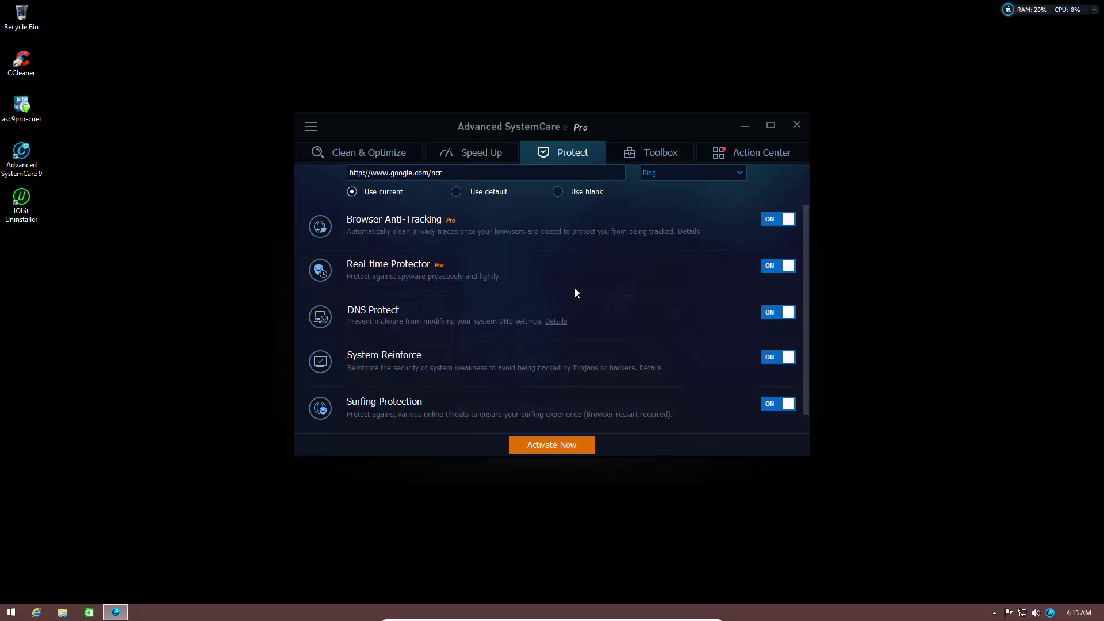
Examine the full range of Toolbox utilities, including a brief return to Clean & Optimize.
{"action": "left_click", "coordinate": [644, 152]}
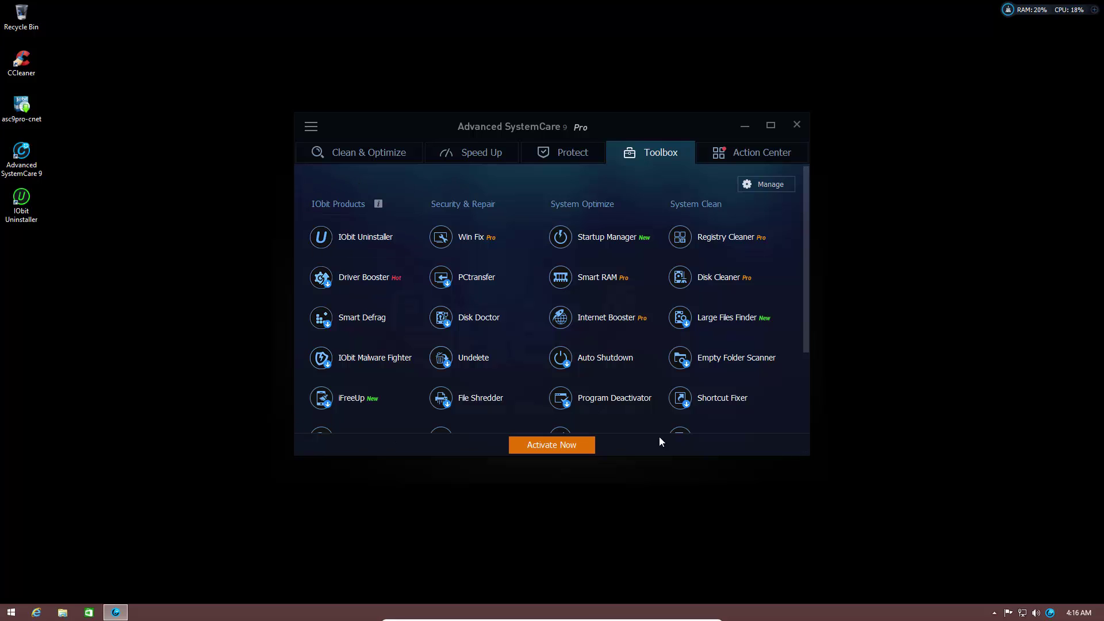
{"action": "left_click_drag", "start_coordinate": [806, 295], "coordinate": [806, 373]}
{"action": "left_click", "coordinate": [374, 152]}
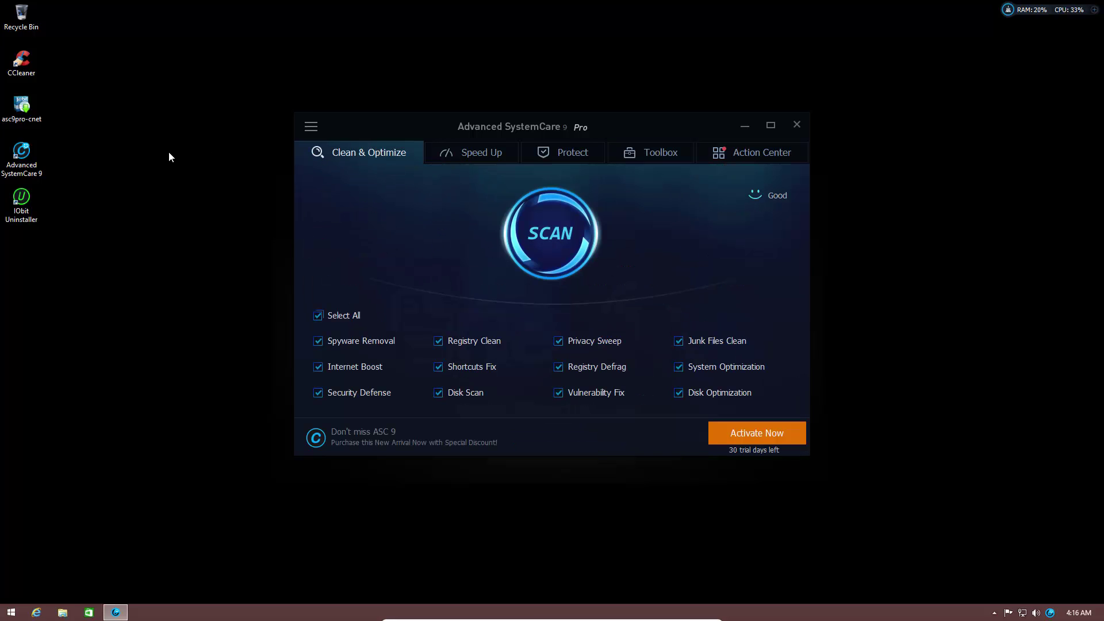
{"action": "left_click", "coordinate": [656, 153]}
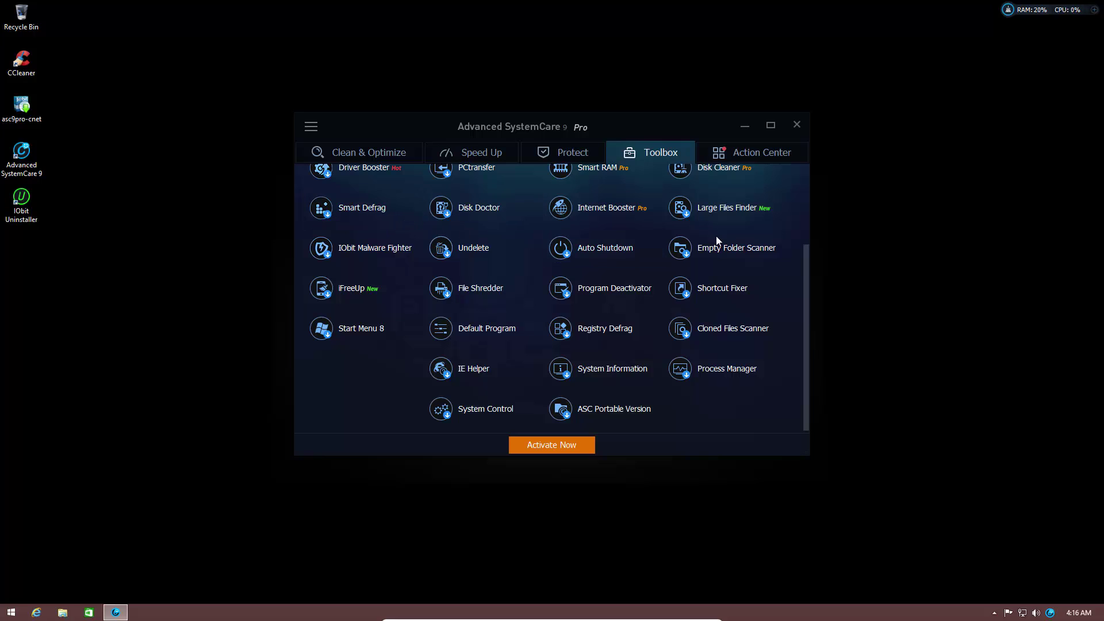
{"action": "left_click_drag", "start_coordinate": [806, 275], "coordinate": [791, 171]}
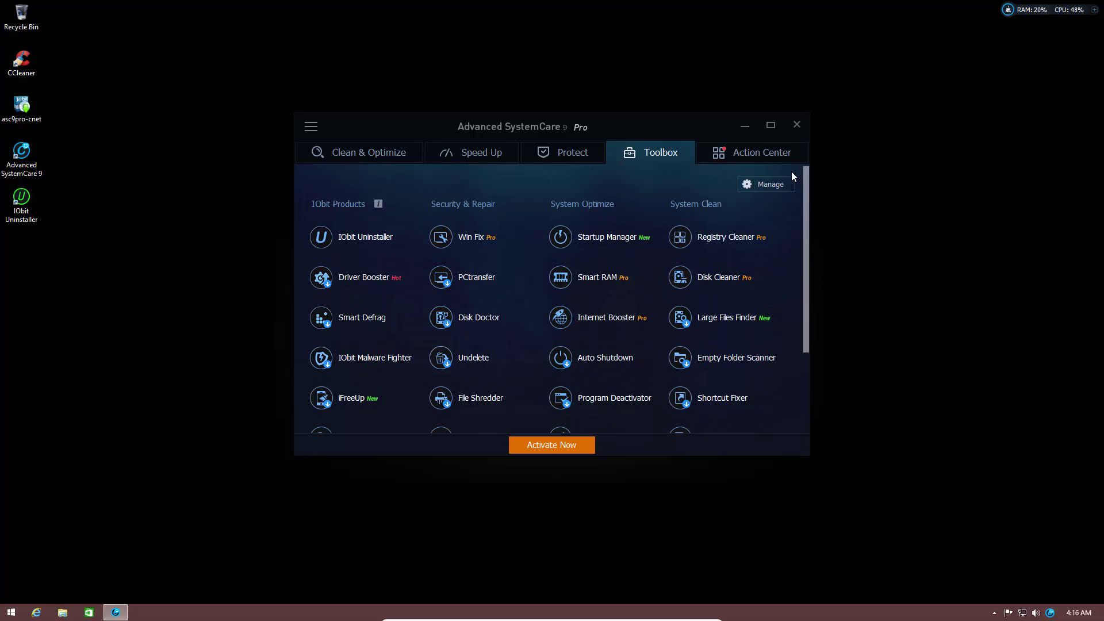
Open IObit Uninstaller from the Toolbox, look over its list of installed programs, and close it.
{"action": "left_click", "coordinate": [334, 237]}
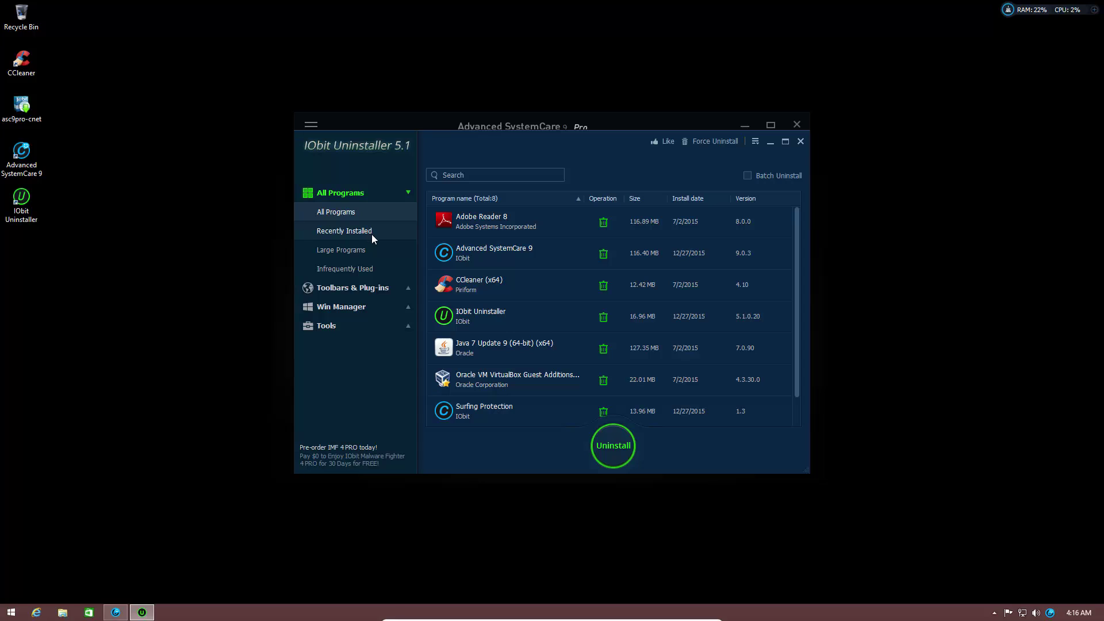
{"action": "left_click_drag", "start_coordinate": [571, 137], "coordinate": [500, 192]}
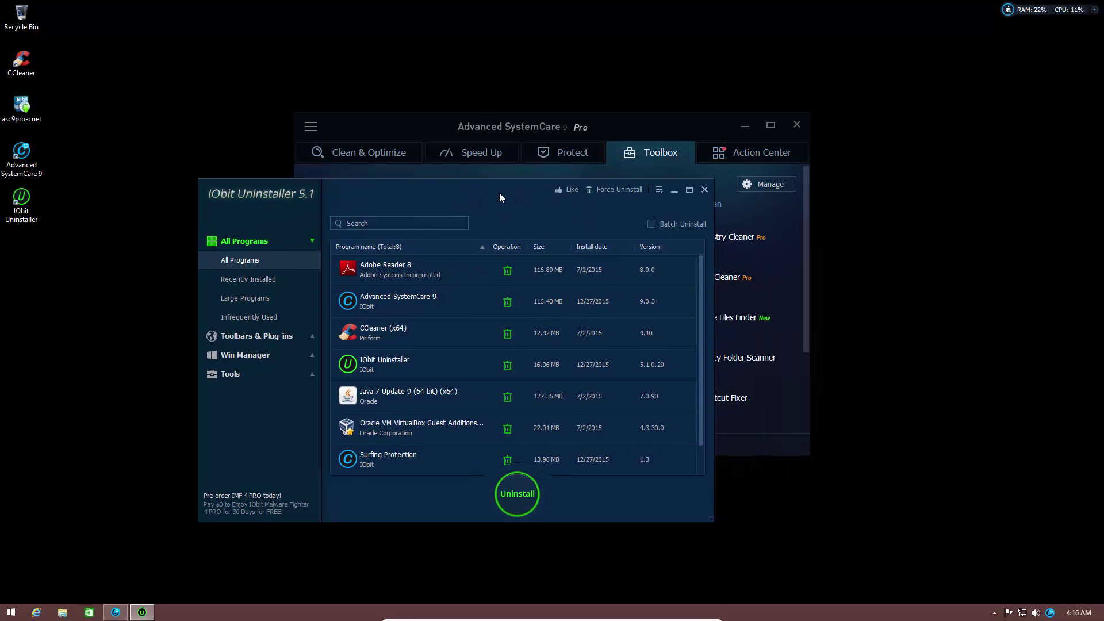
{"action": "left_click", "coordinate": [705, 190]}
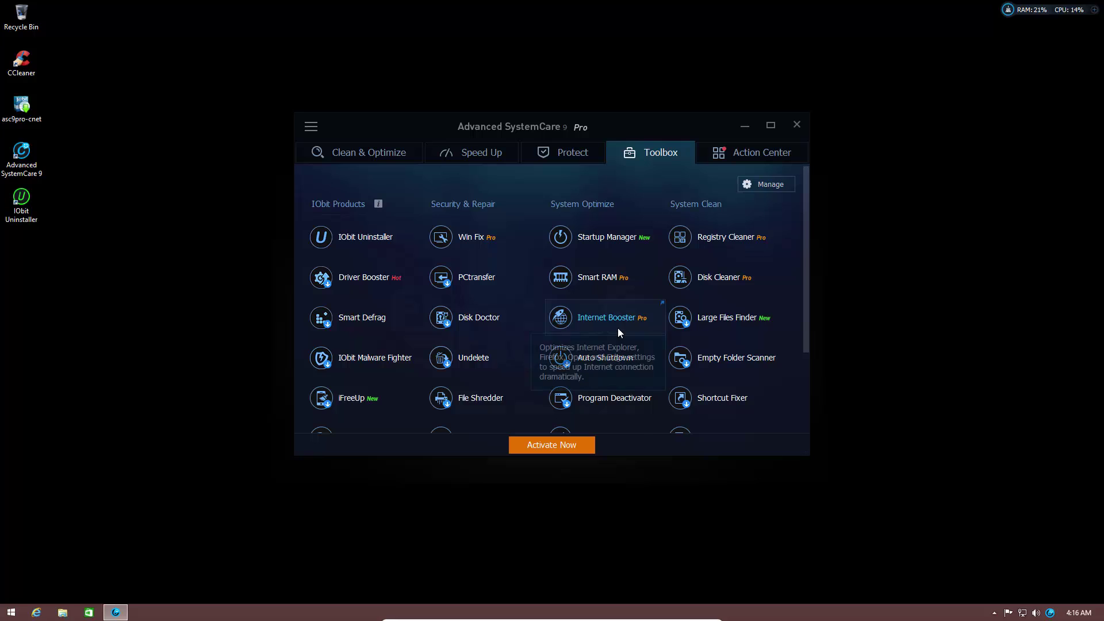
Start downloading the Process Manager tool from the Toolbox and cancel the download.
{"action": "scroll", "coordinate": [718, 356], "scroll_direction": "down", "scroll_amount": 1}
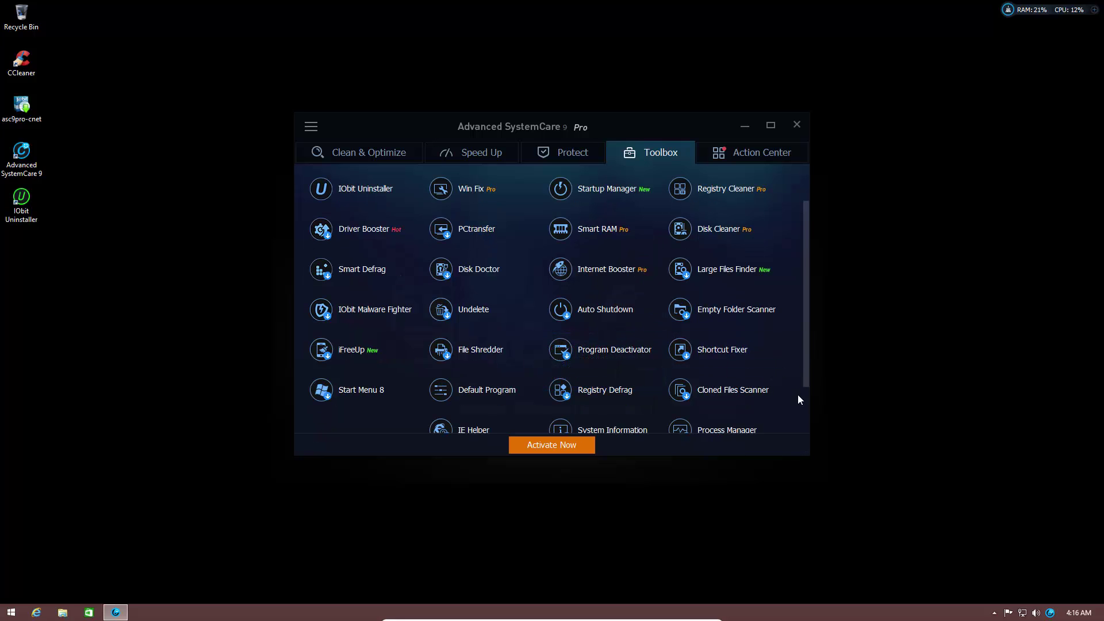
{"action": "left_click_drag", "start_coordinate": [802, 367], "coordinate": [807, 419]}
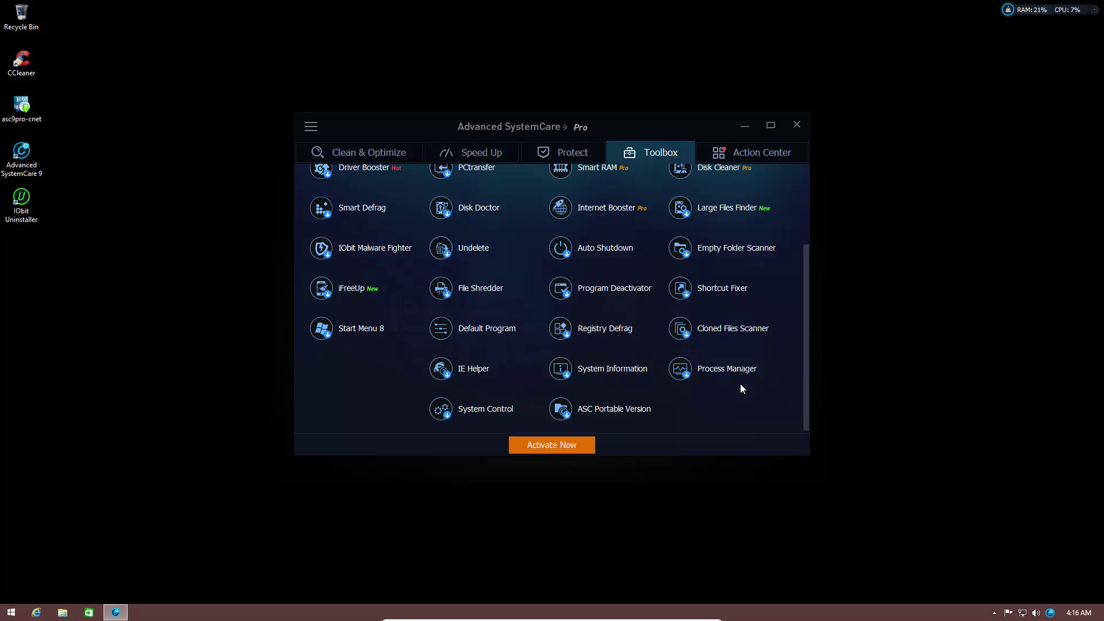
{"action": "left_click", "coordinate": [725, 373]}
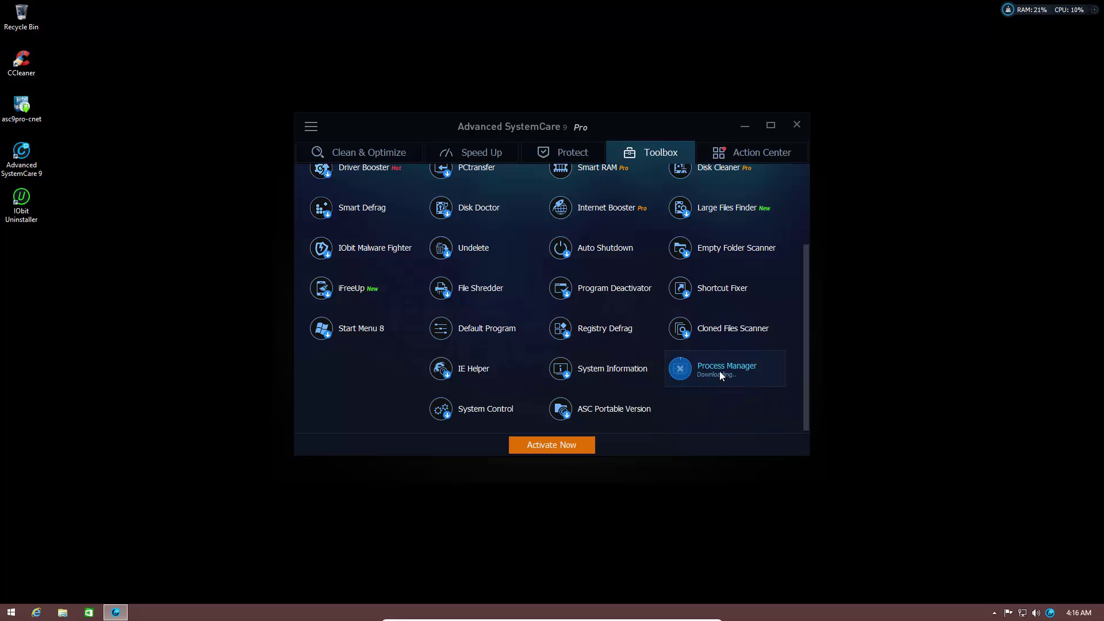
{"action": "left_click", "coordinate": [689, 372]}
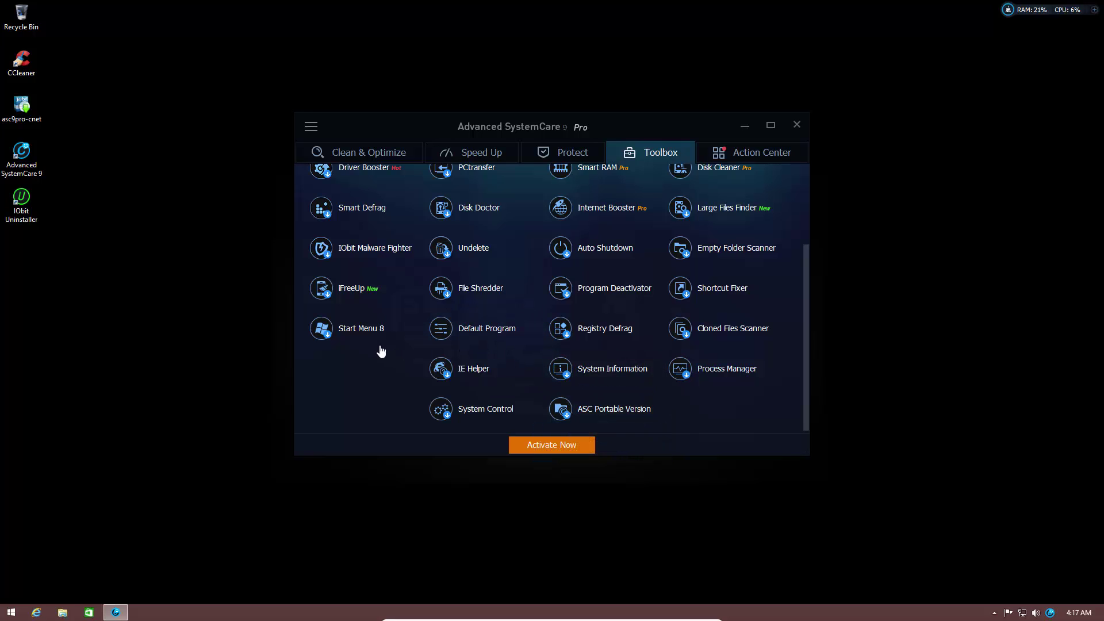
Open Smart RAM from the Toolbox, check its memory monitor, and close it.
{"action": "scroll", "coordinate": [380, 347], "scroll_direction": "up", "scroll_amount": 3}
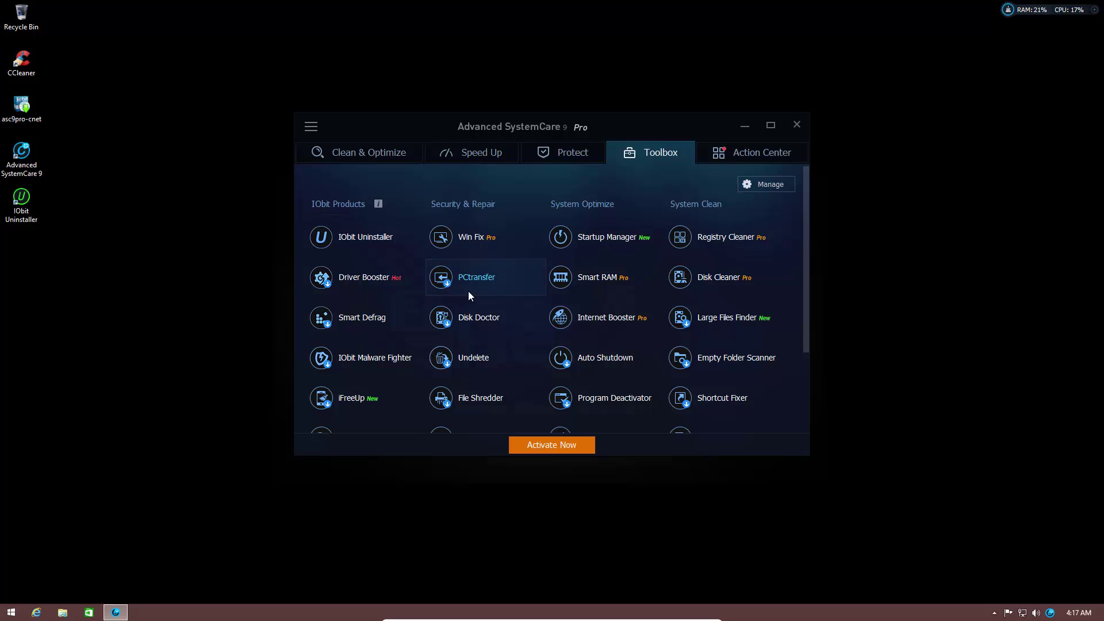
{"action": "left_click", "coordinate": [564, 288]}
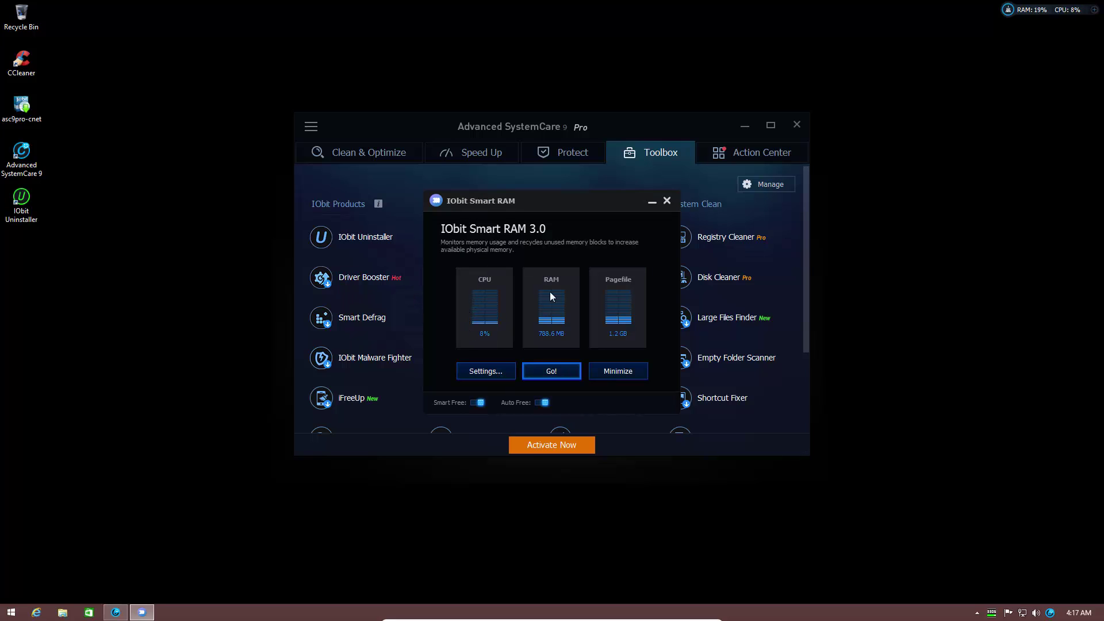
{"action": "left_click", "coordinate": [667, 201]}
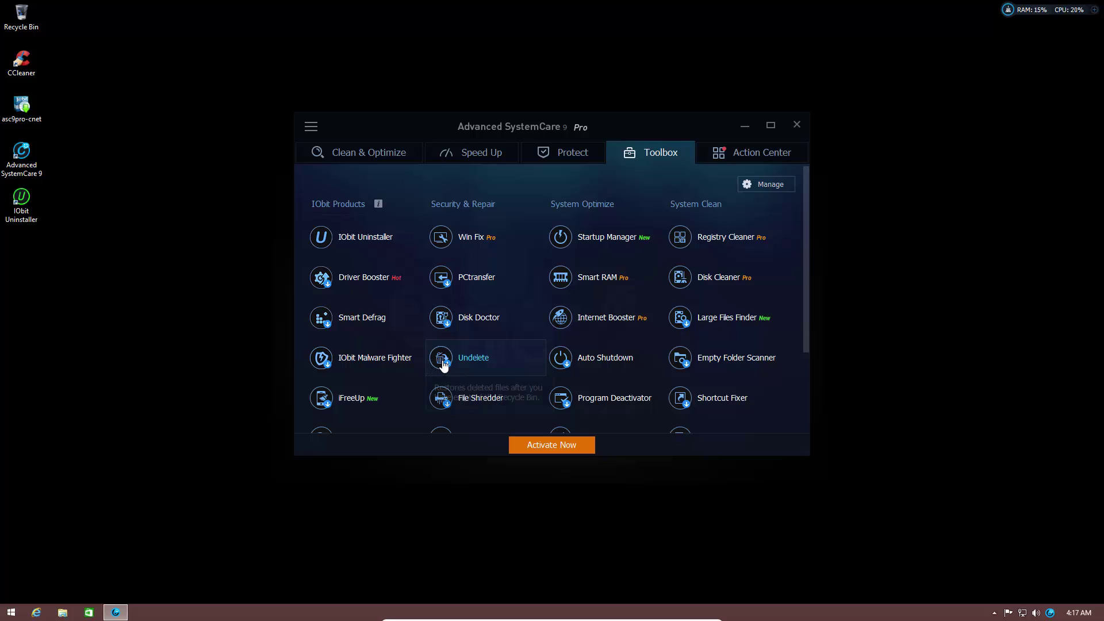
Read the descriptions of Undelete, File Shredder and Start Menu 8, and look over the remaining Toolbox utilities.
{"action": "mouse_move", "coordinate": [444, 364]}
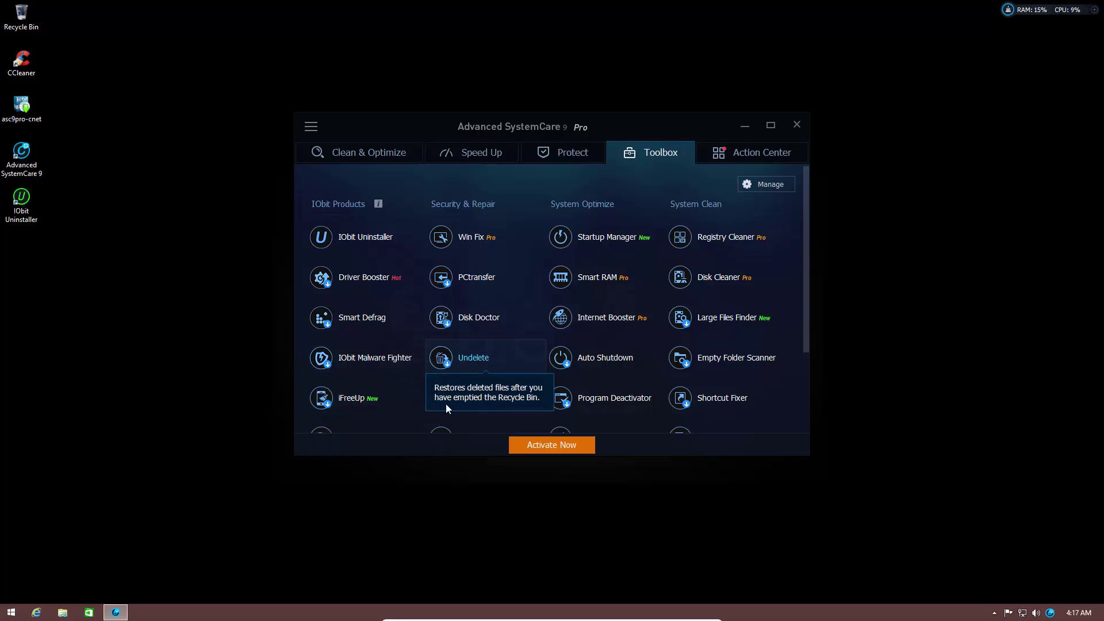
{"action": "mouse_move", "coordinate": [441, 398]}
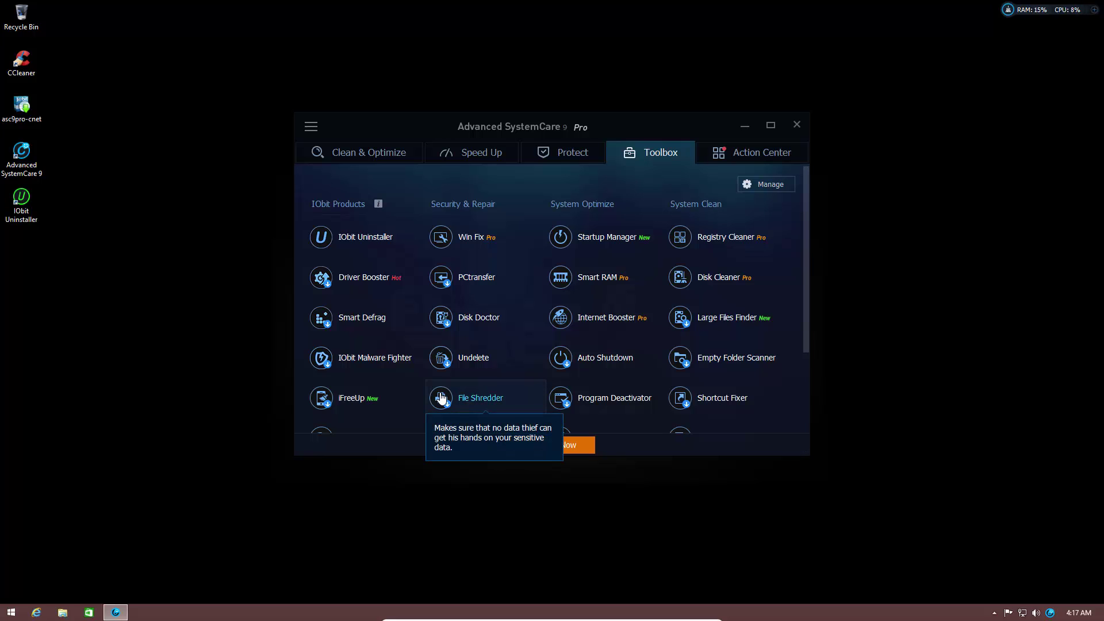
{"action": "scroll", "coordinate": [442, 398], "scroll_direction": "down", "scroll_amount": 1}
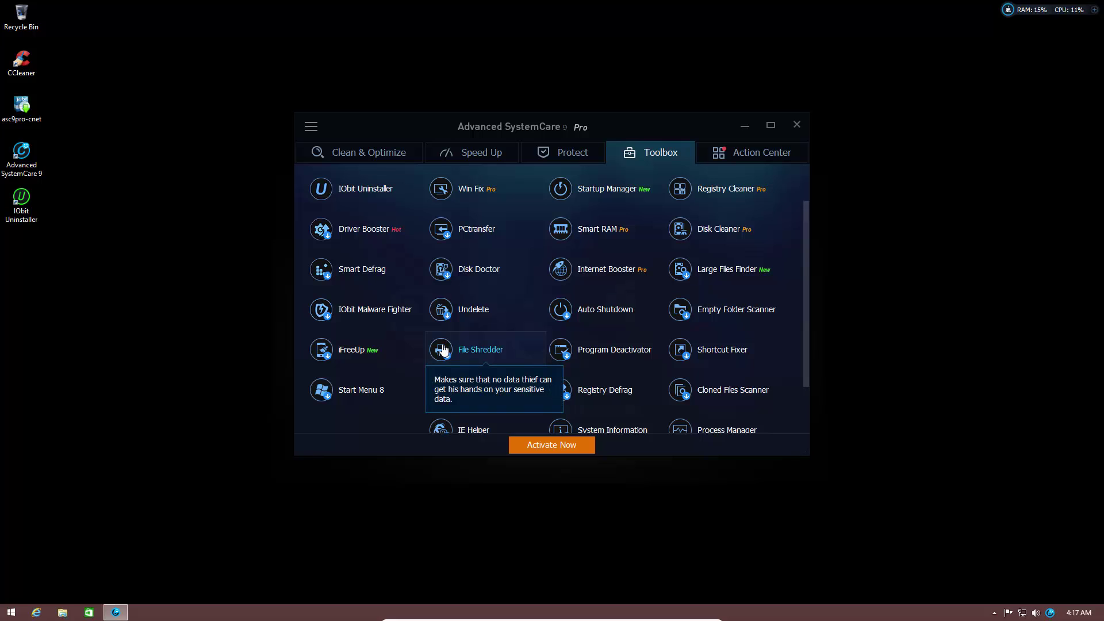
{"action": "mouse_move", "coordinate": [366, 382]}
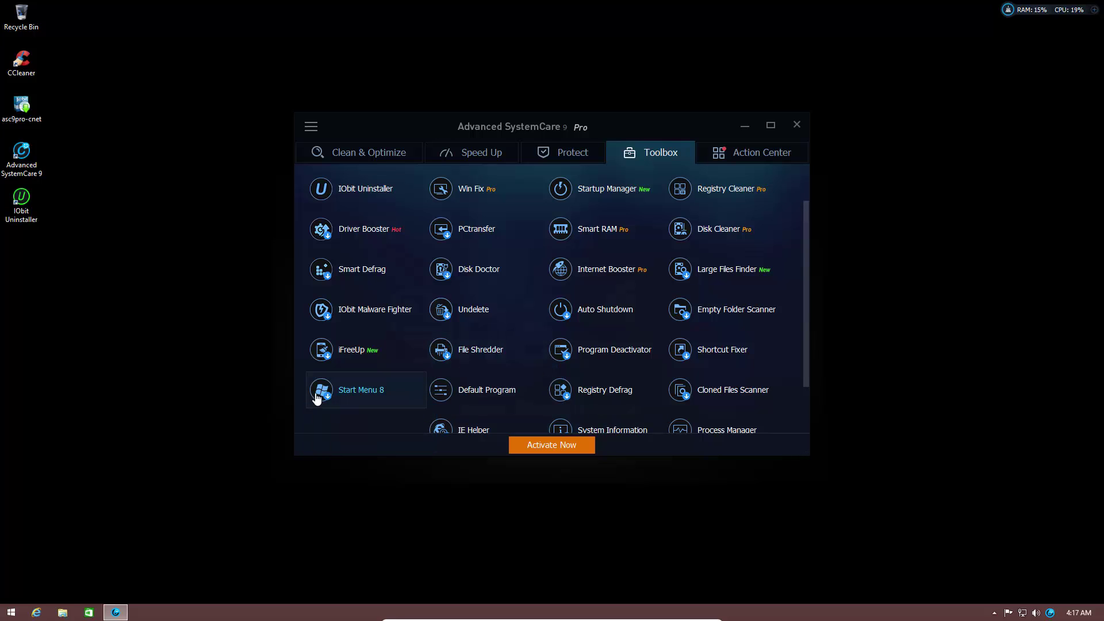
{"action": "scroll", "coordinate": [475, 367], "scroll_direction": "down", "scroll_amount": 2}
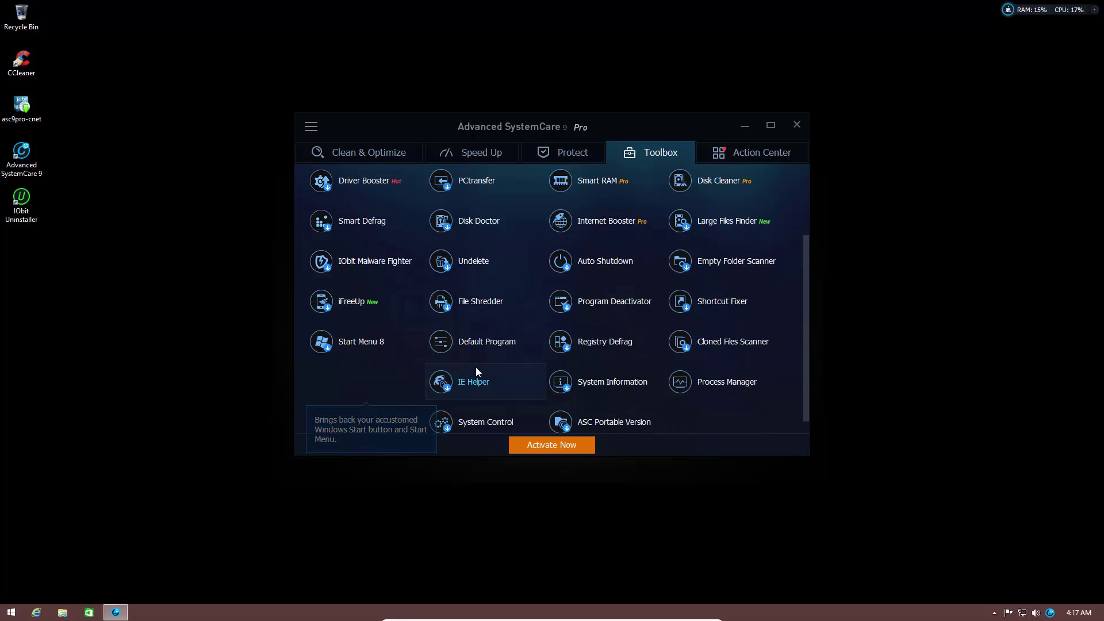
{"action": "scroll", "coordinate": [475, 371], "scroll_direction": "up", "scroll_amount": 4}
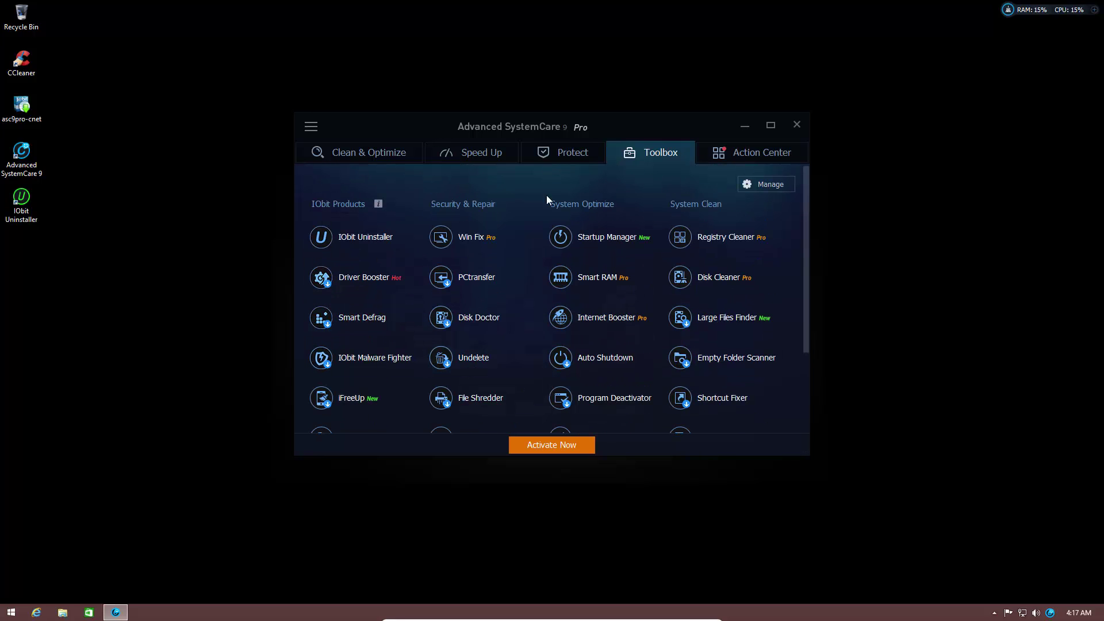
Review the Security & Performance recommendations and Software Updater in the Action Center, and return to the Toolbox.
{"action": "left_click", "coordinate": [715, 153]}
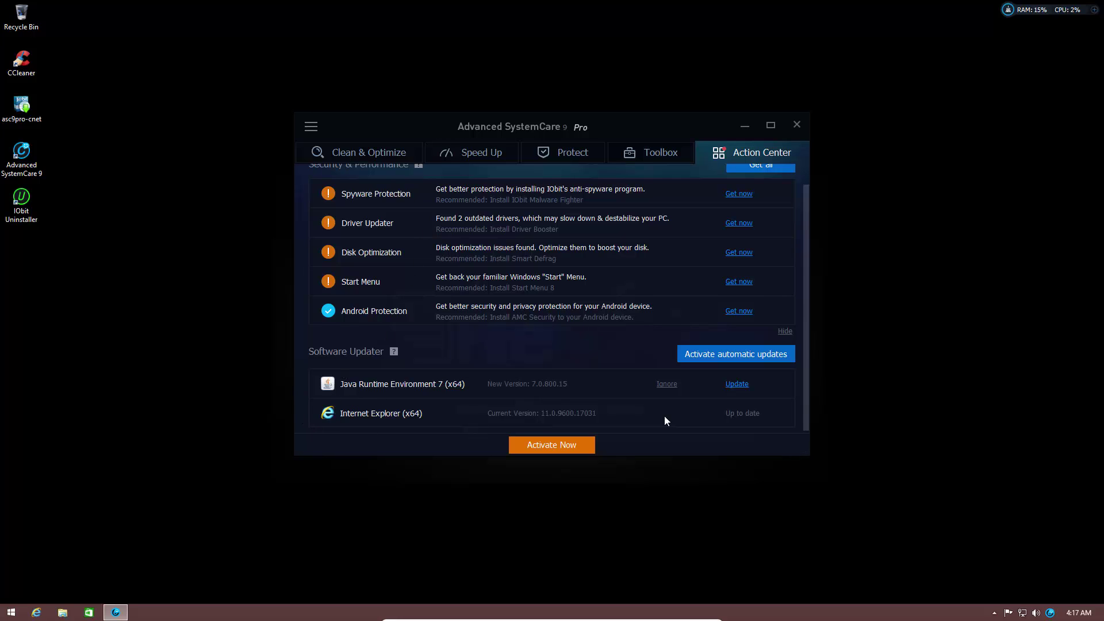
{"action": "scroll", "coordinate": [409, 319], "scroll_direction": "up", "scroll_amount": 1}
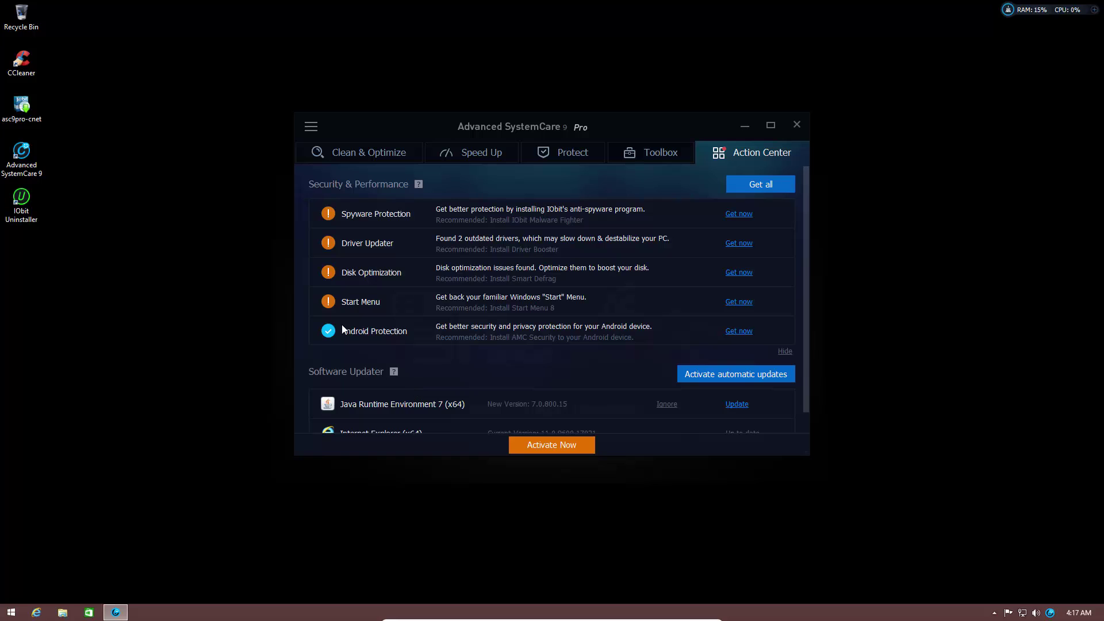
{"action": "left_click", "coordinate": [652, 152]}
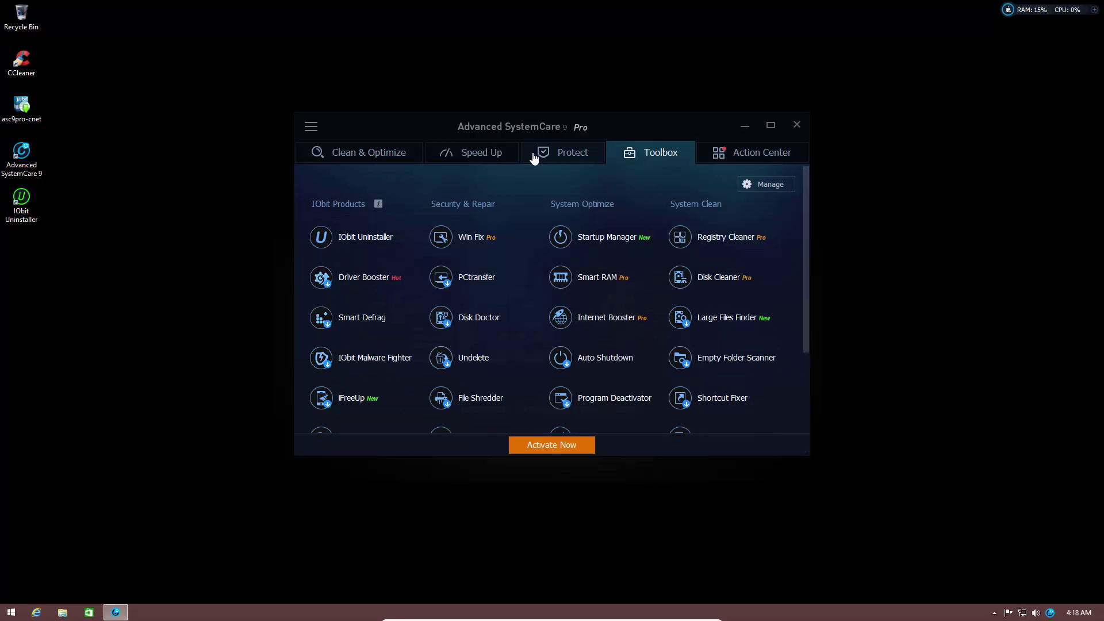
View the Speed Up and Clean & Optimize pages, and open the Protect page from the system tray.
{"action": "left_click", "coordinate": [471, 153]}
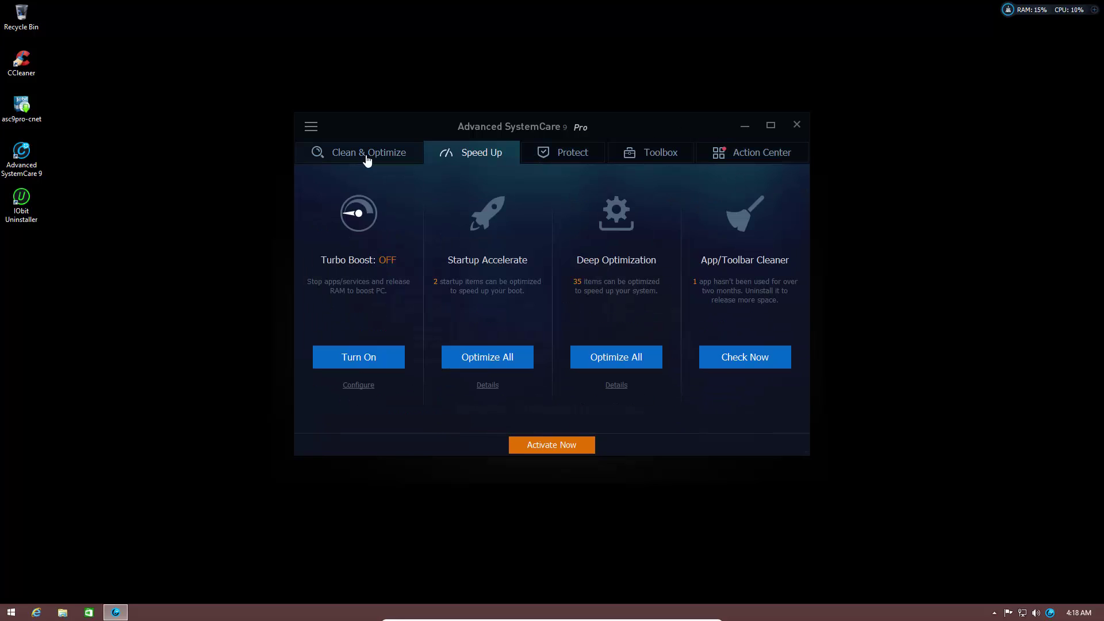
{"action": "left_click", "coordinate": [366, 156]}
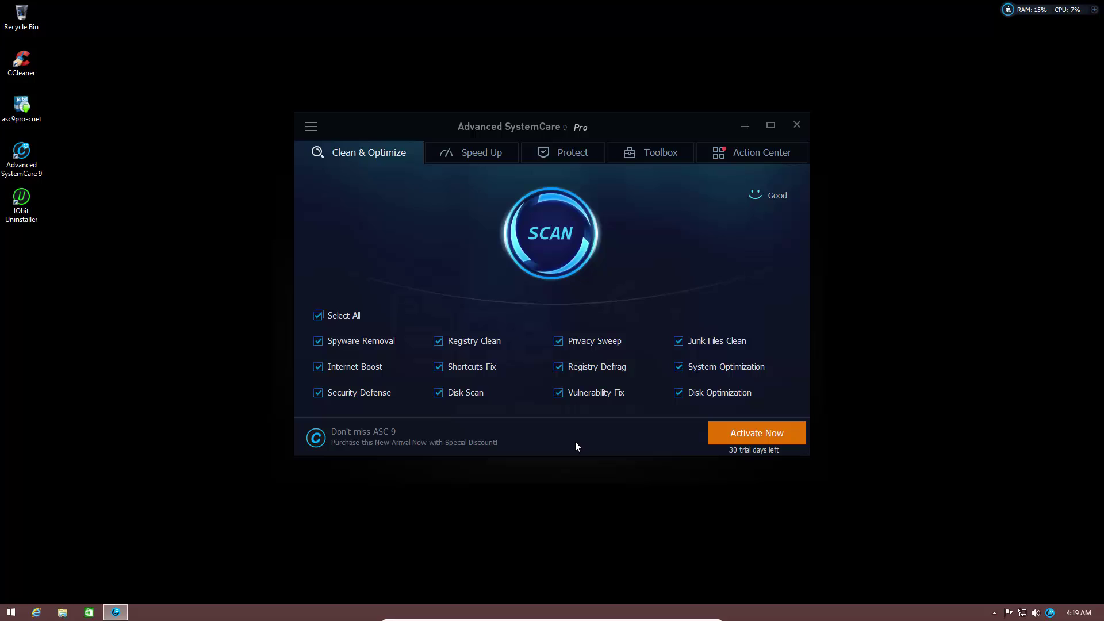
{"action": "right_click", "coordinate": [1050, 613]}
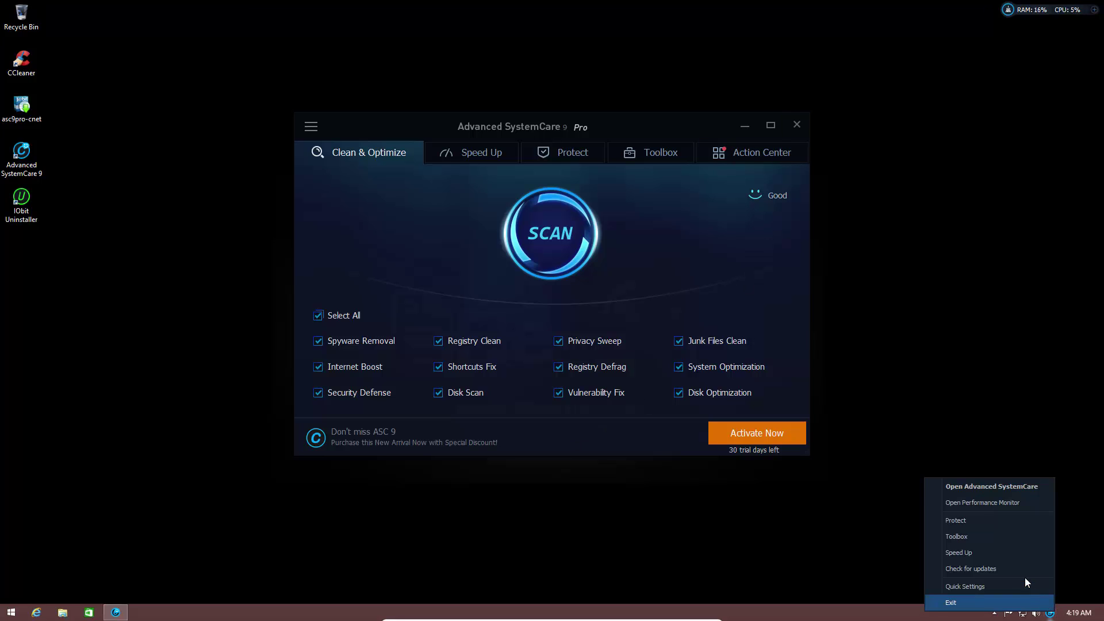
{"action": "left_click", "coordinate": [972, 520]}
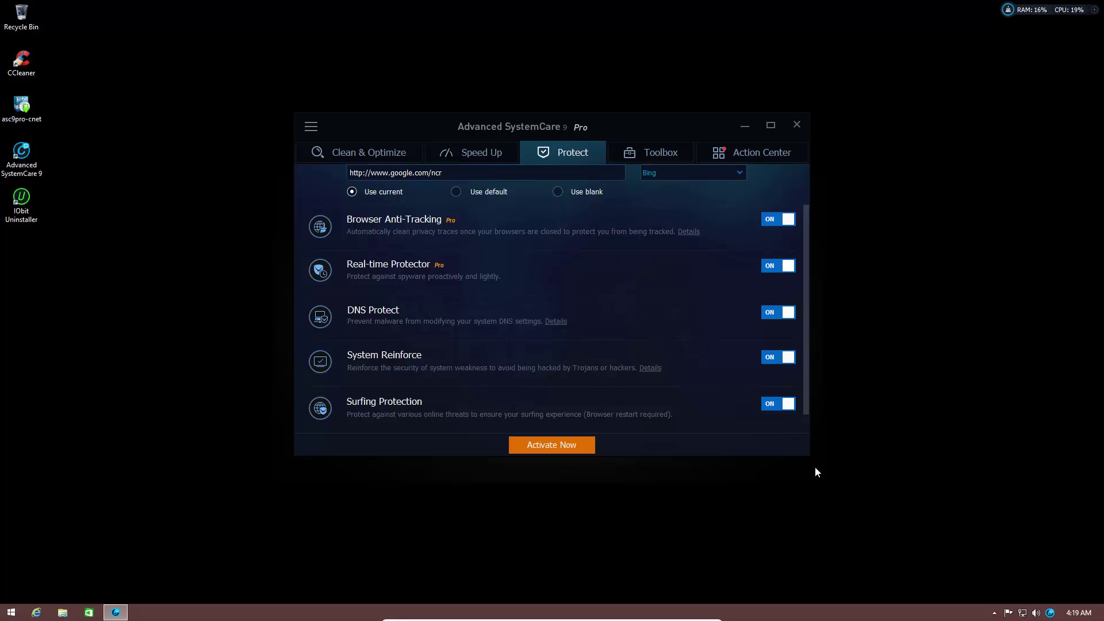
Open Quick Settings from the system tray and look over its Security, Performance, Clean and Automatic features.
{"action": "right_click", "coordinate": [1051, 613]}
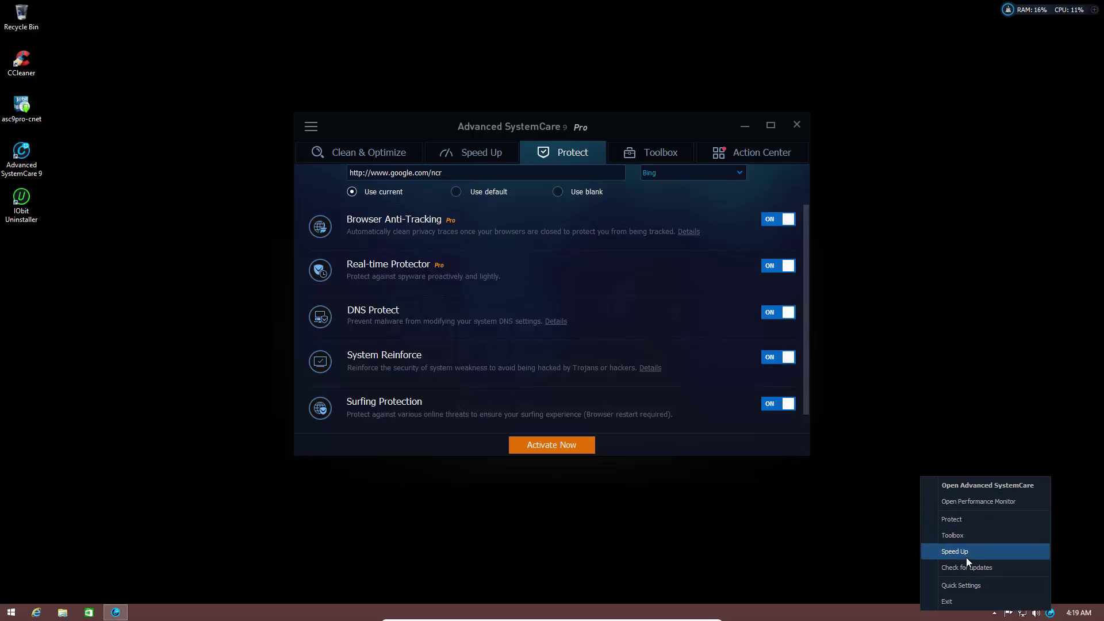
{"action": "left_click", "coordinate": [954, 583]}
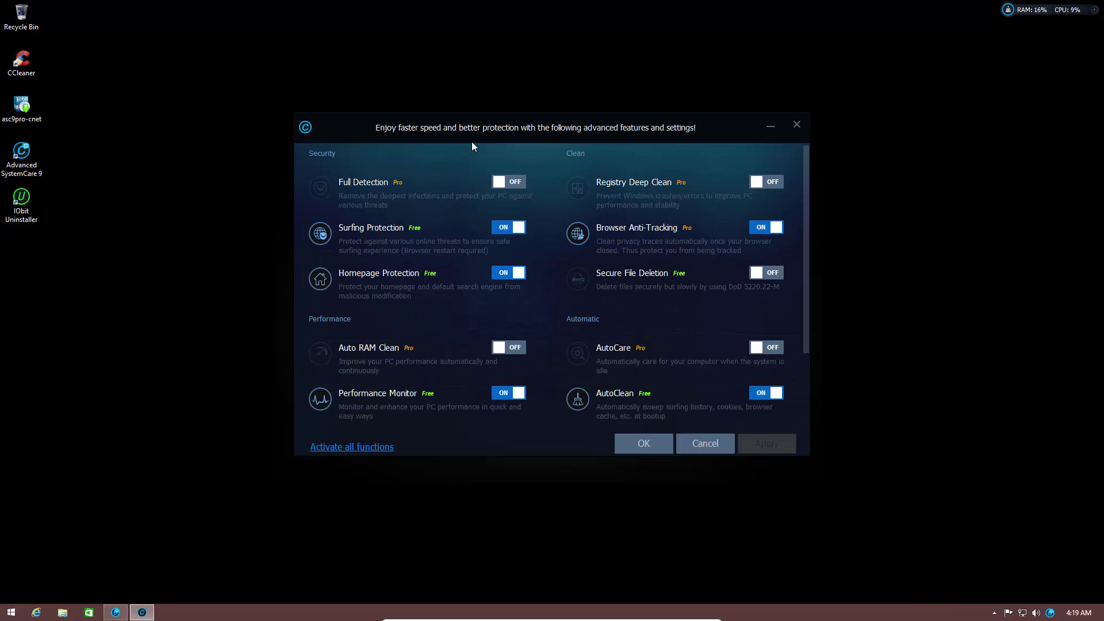
{"action": "left_click_drag", "start_coordinate": [472, 137], "coordinate": [463, 144]}
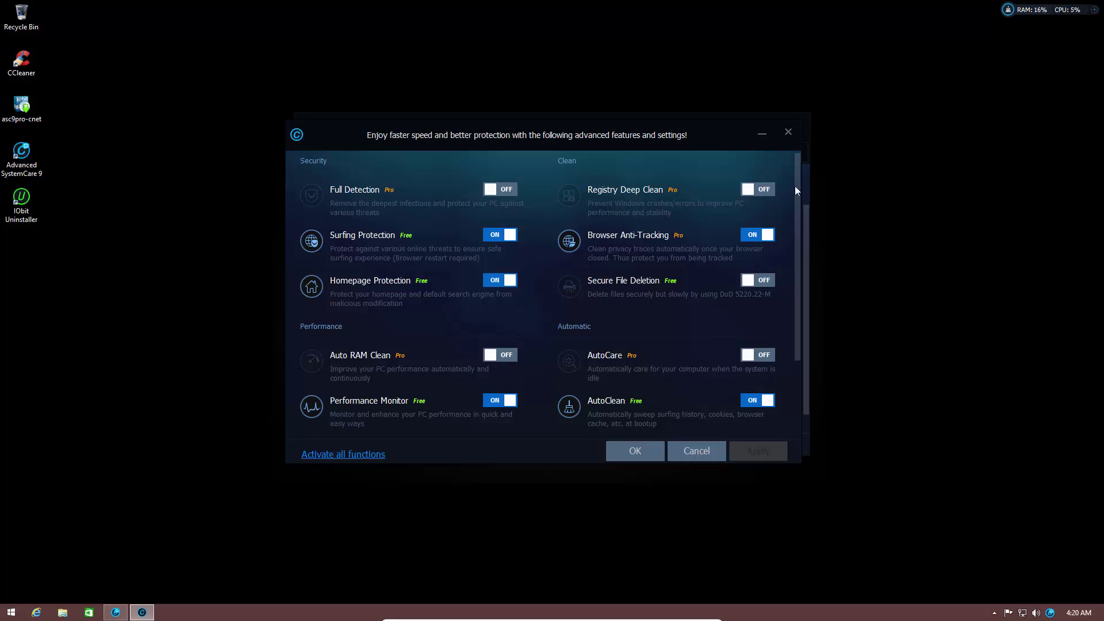
{"action": "scroll", "coordinate": [686, 287], "scroll_direction": "down", "scroll_amount": 1}
{"action": "scroll", "coordinate": [687, 287], "scroll_direction": "down", "scroll_amount": 3}
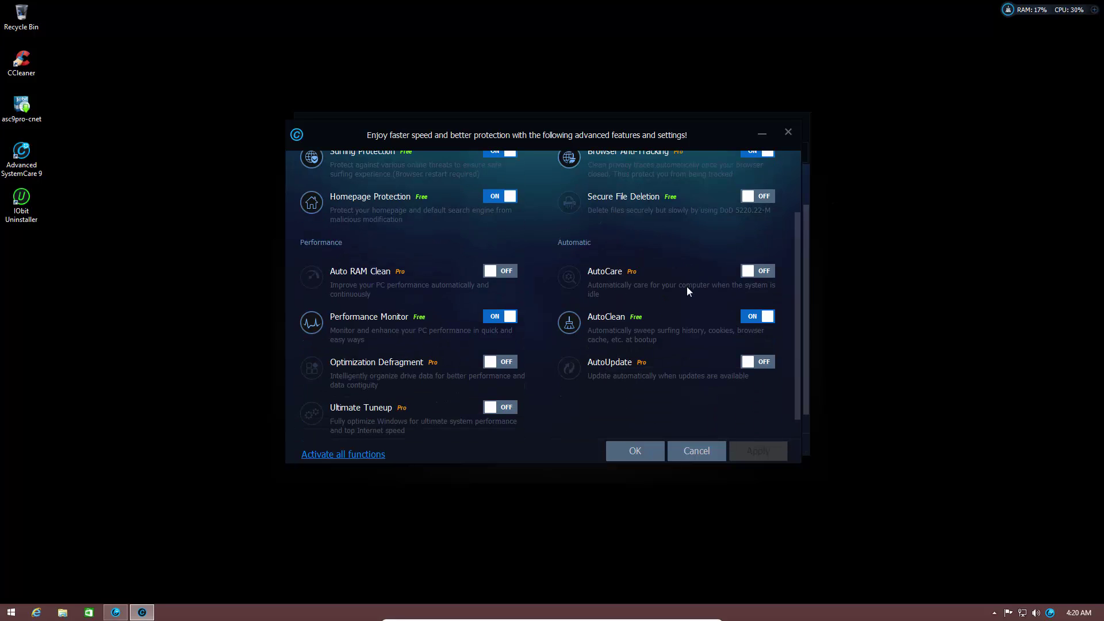
{"action": "scroll", "coordinate": [686, 286], "scroll_direction": "up", "scroll_amount": 3}
{"action": "scroll", "coordinate": [371, 208], "scroll_direction": "up", "scroll_amount": 1}
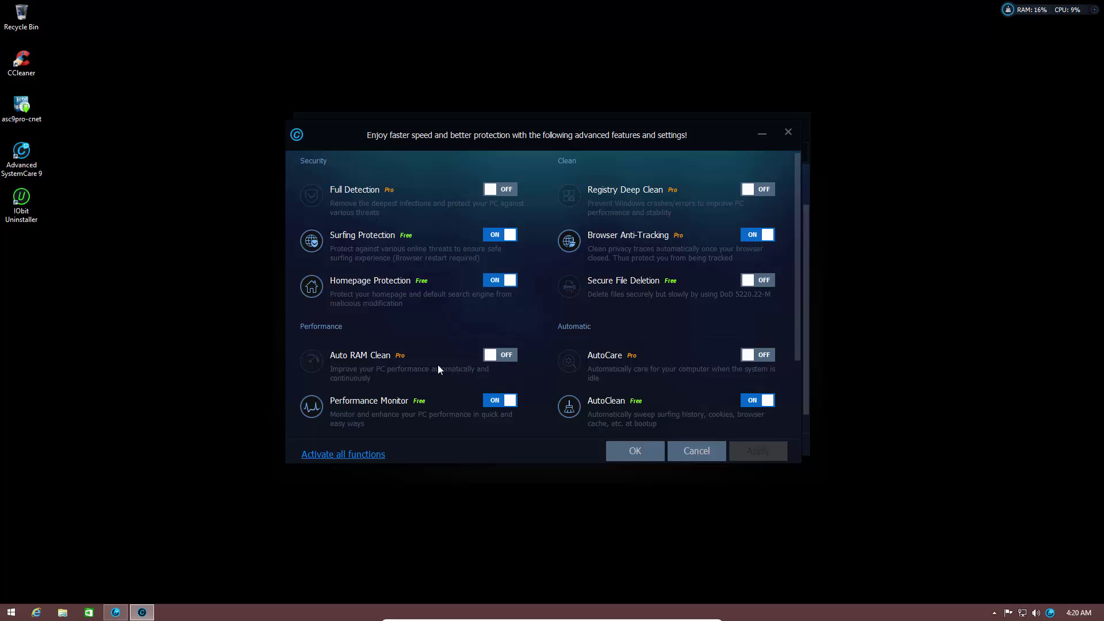
Read the Performance feature descriptions down to Ultimate Tuneup, review the Automatic options, and cancel Quick Settings.
{"action": "scroll", "coordinate": [419, 360], "scroll_direction": "down", "scroll_amount": 4}
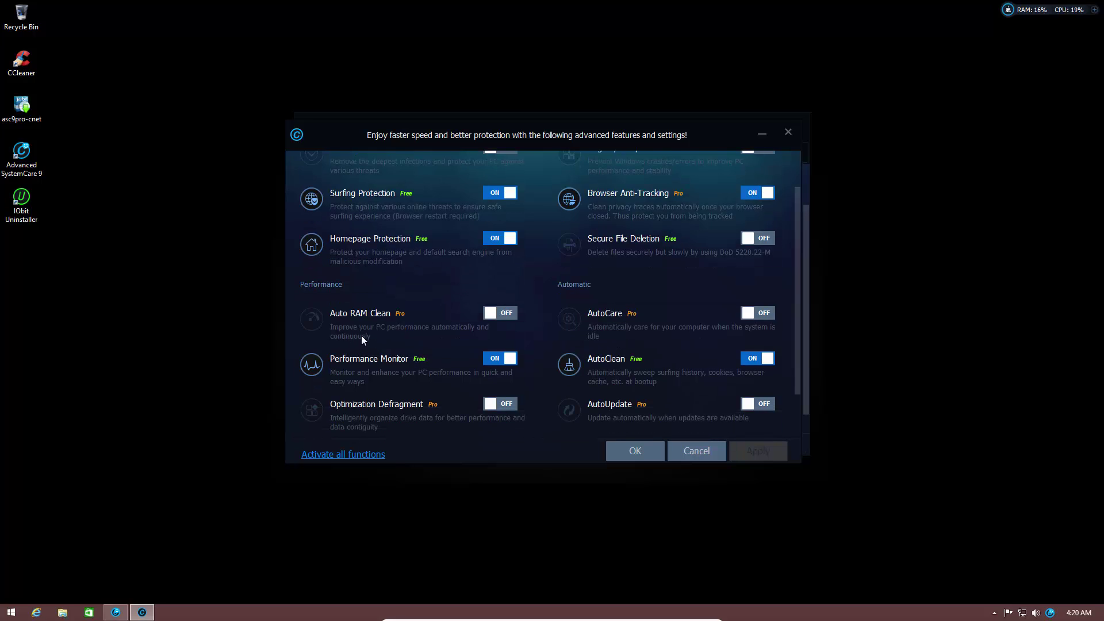
{"action": "scroll", "coordinate": [389, 326], "scroll_direction": "down", "scroll_amount": 3}
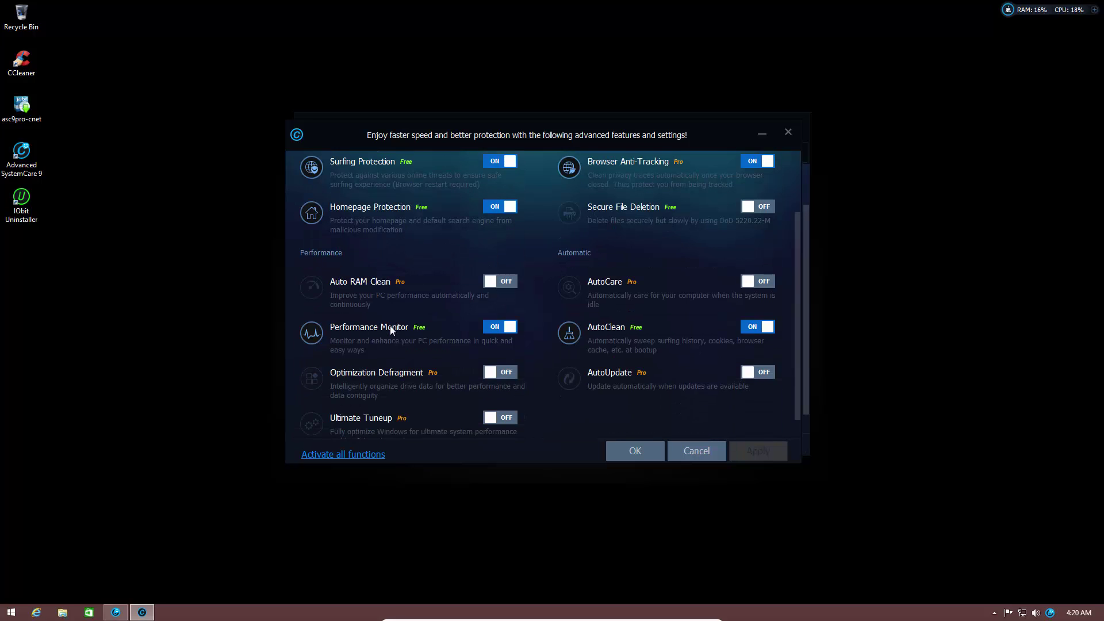
{"action": "scroll", "coordinate": [357, 318], "scroll_direction": "down", "scroll_amount": 2}
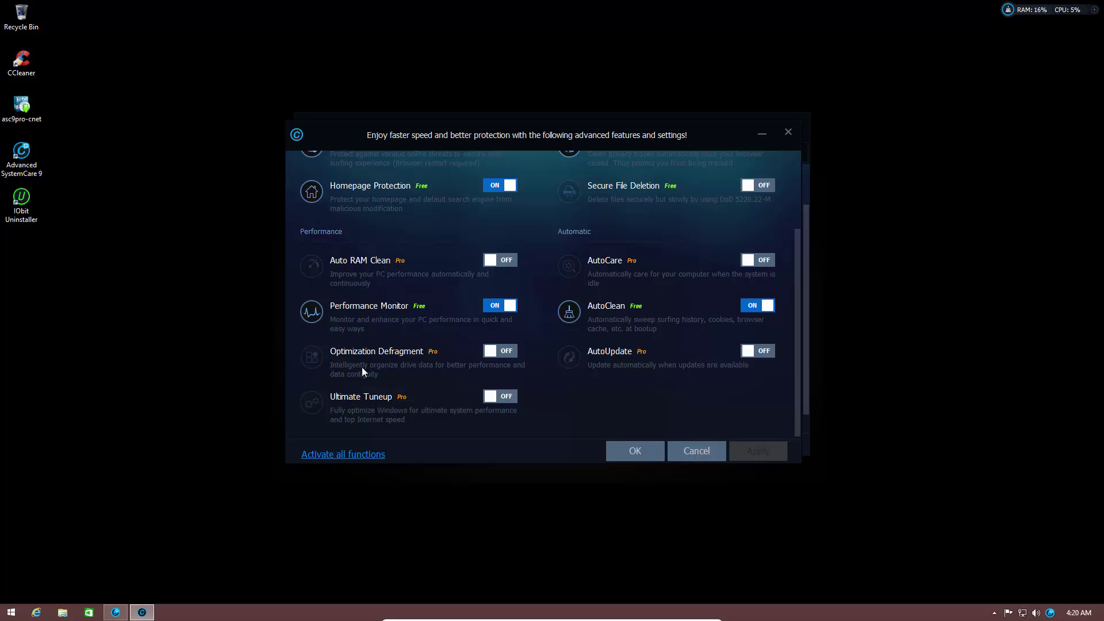
{"action": "scroll", "coordinate": [723, 300], "scroll_direction": "up", "scroll_amount": 2}
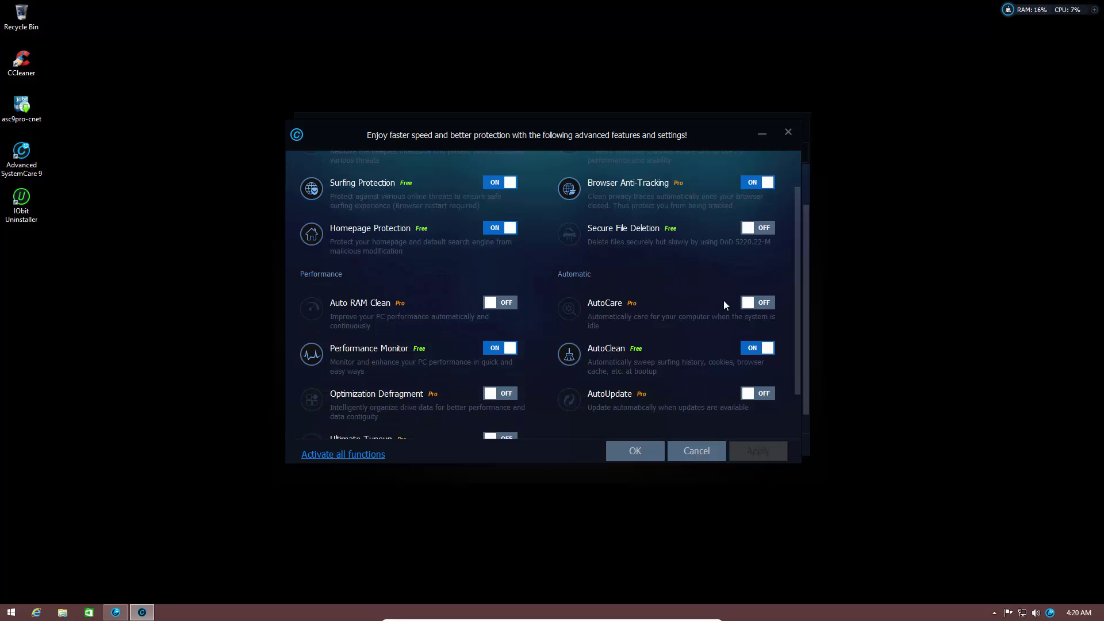
{"action": "scroll", "coordinate": [724, 300], "scroll_direction": "up", "scroll_amount": 2}
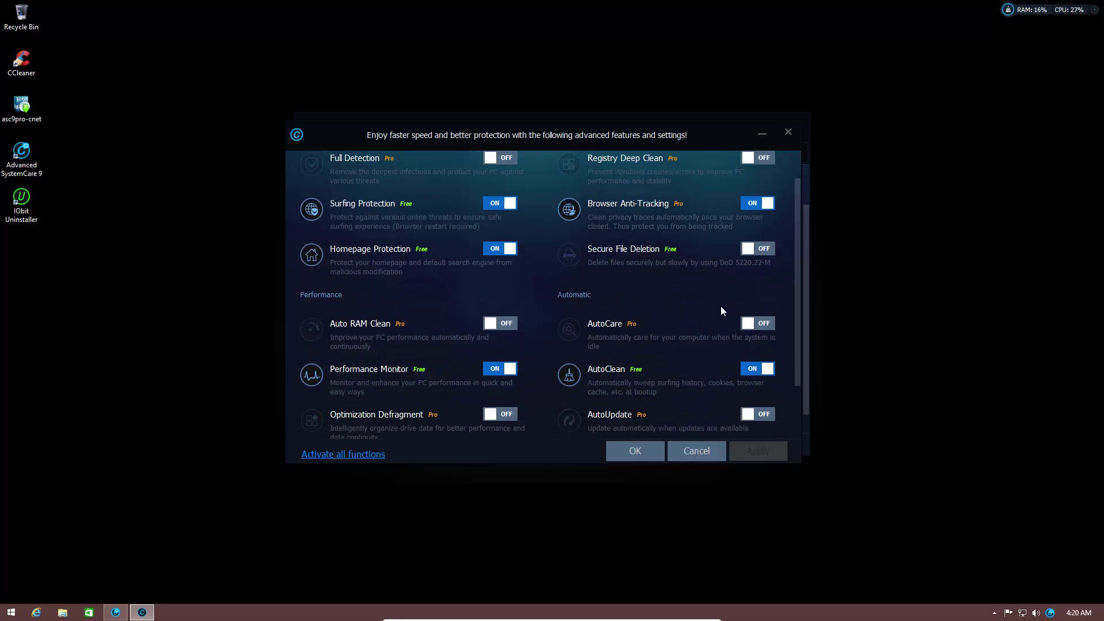
{"action": "scroll", "coordinate": [723, 311], "scroll_direction": "up", "scroll_amount": 2}
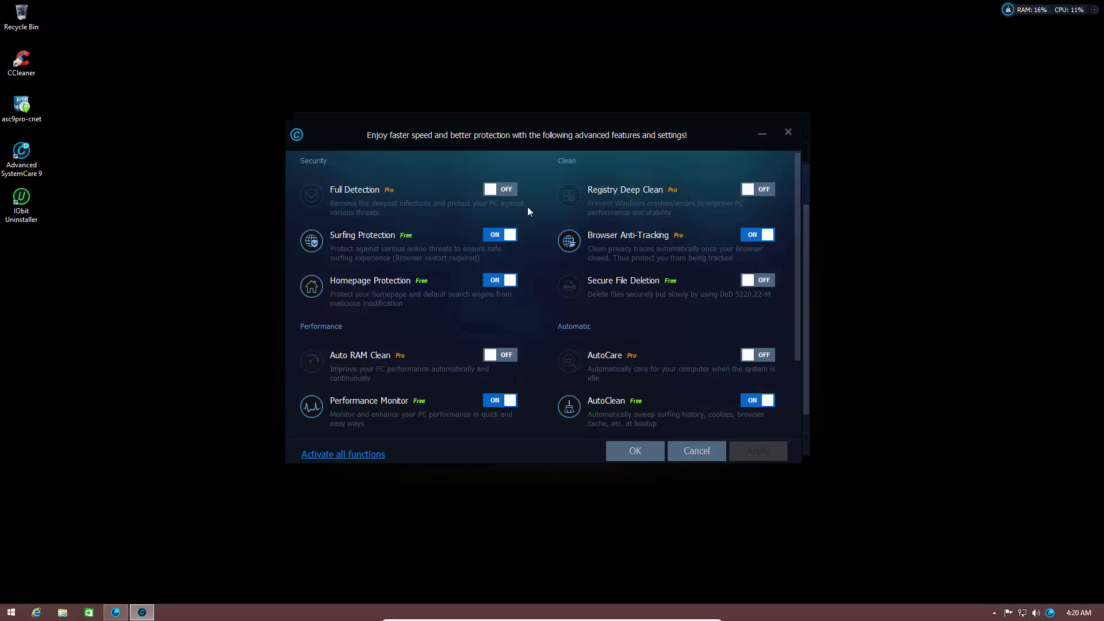
{"action": "left_click", "coordinate": [688, 449]}
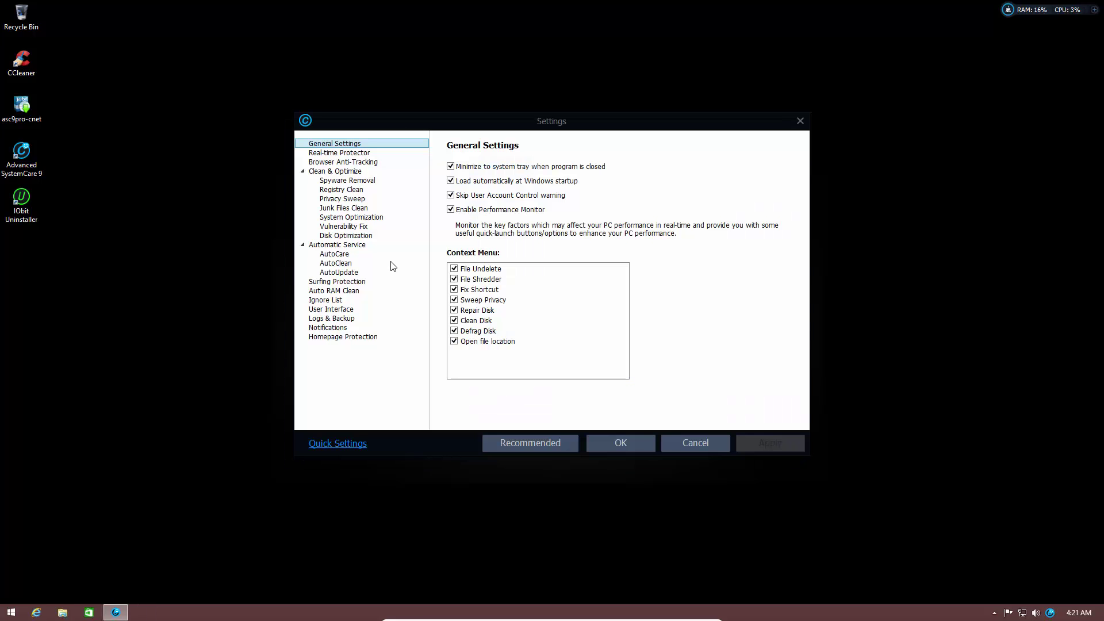
Review the Real-time Protector, Browser Anti-Tracking, Spyware Removal and Registry Clean settings, including the list of registry objects to scan.
{"action": "left_click", "coordinate": [336, 153]}
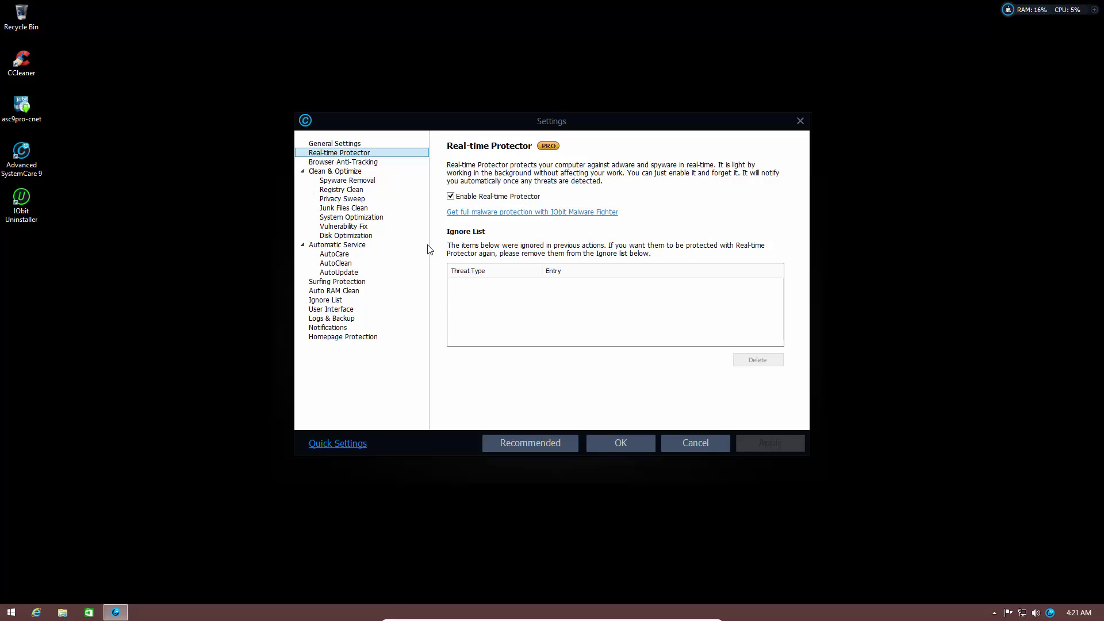
{"action": "left_click", "coordinate": [351, 163]}
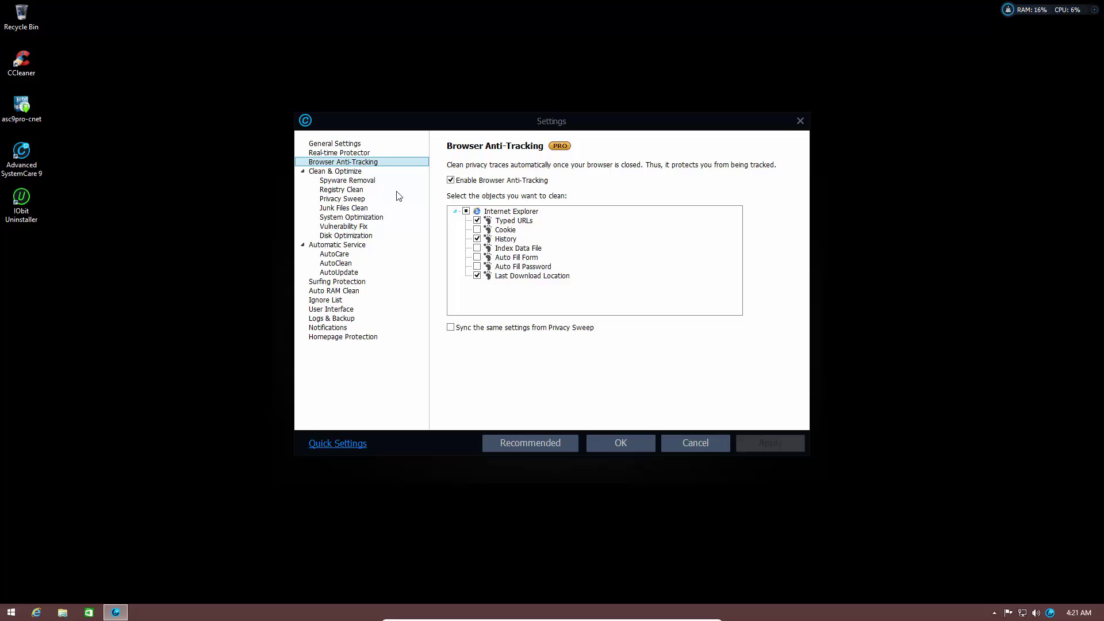
{"action": "left_click", "coordinate": [345, 180]}
{"action": "left_click", "coordinate": [346, 189]}
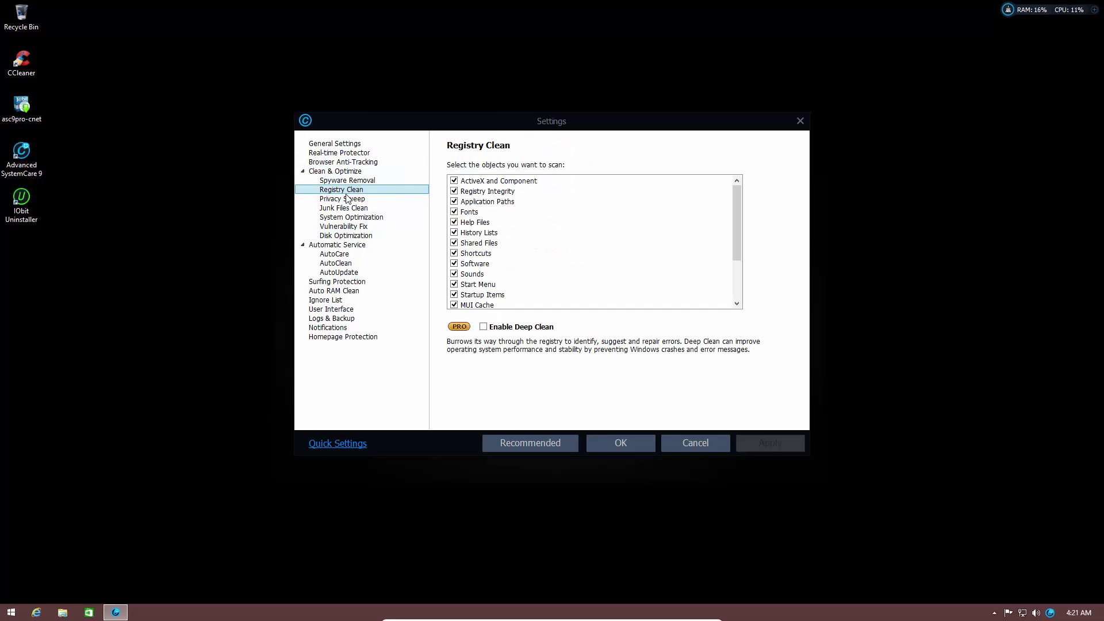
{"action": "left_click", "coordinate": [347, 199]}
{"action": "left_click", "coordinate": [346, 191]}
{"action": "left_click_drag", "start_coordinate": [738, 213], "coordinate": [719, 179]}
Review the Privacy Sweep, Junk Files Clean and AutoCare settings, and close the Settings window.
{"action": "left_click", "coordinate": [373, 200]}
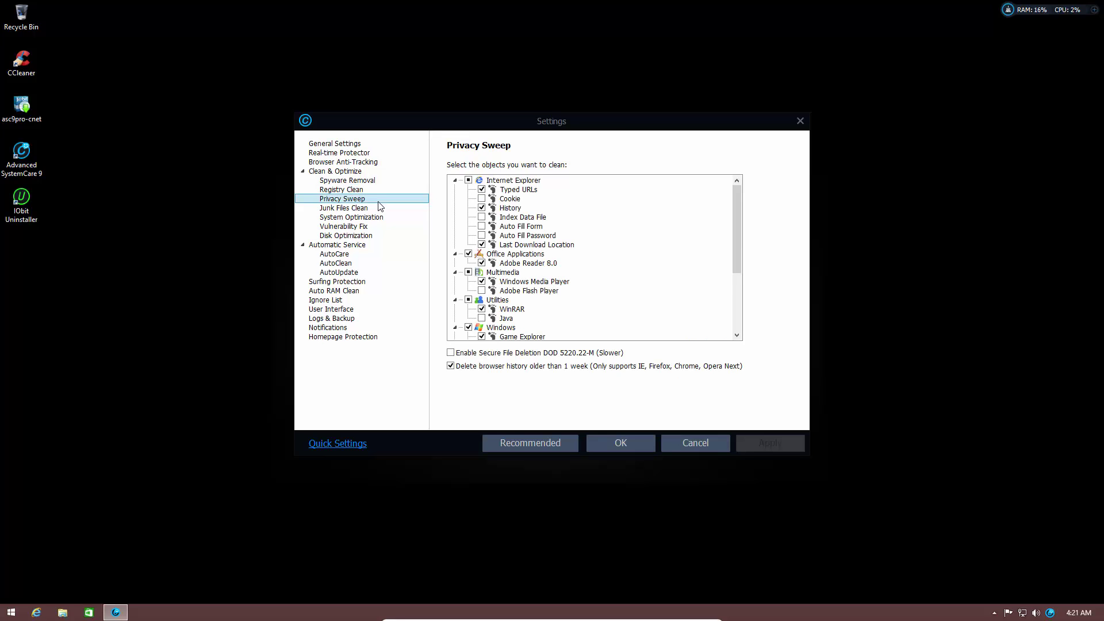
{"action": "left_click", "coordinate": [373, 218]}
{"action": "left_click", "coordinate": [372, 210]}
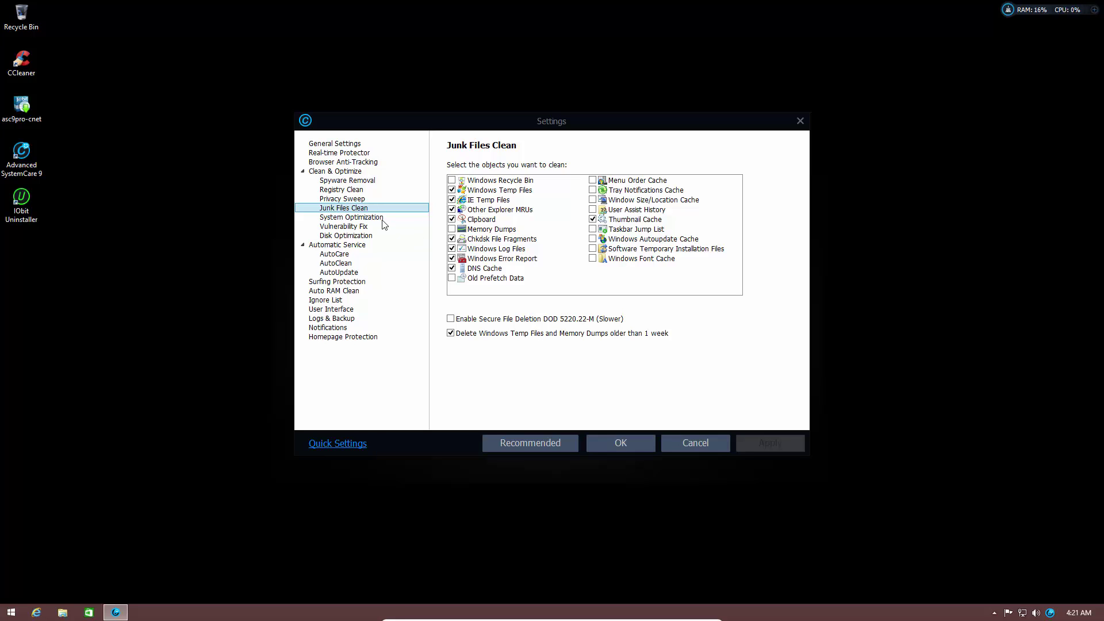
{"action": "left_click", "coordinate": [335, 253]}
{"action": "key", "text": "Escape"}
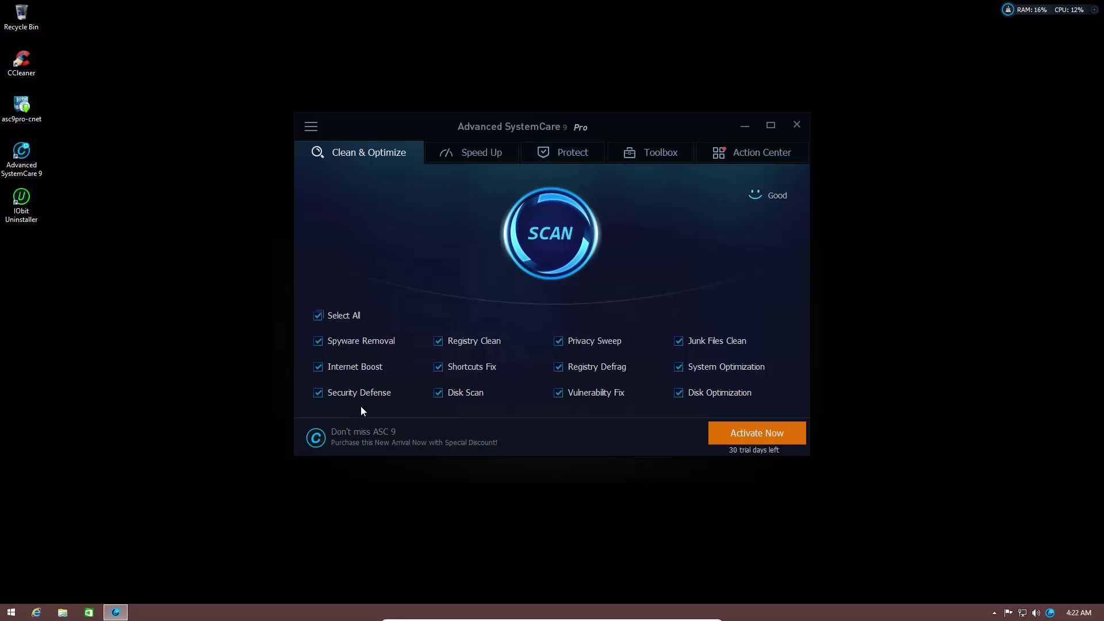